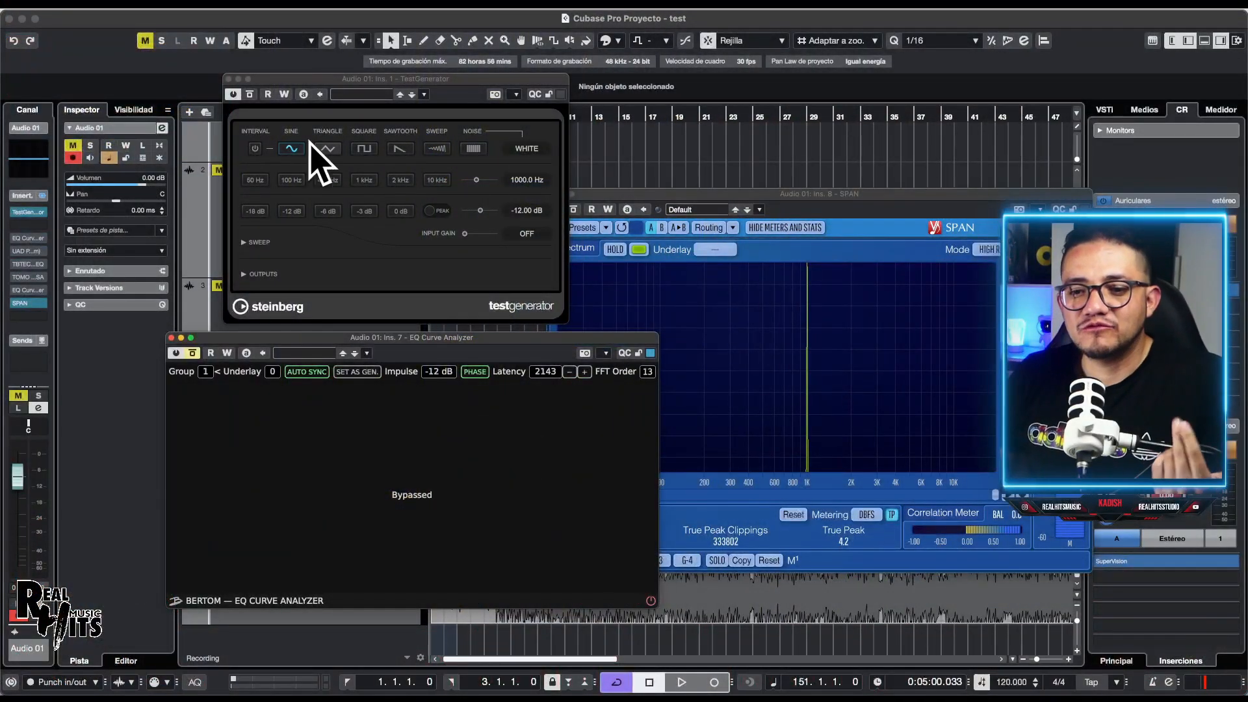
Step: Switch the test tone to sine, enable the EQ Curve Analyzer with phase hidden, and enable the Pultec insert
mouse_move(368, 85)
left_mouse_down()
mouse_move(404, 82)
mouse_move(359, 92)
left_mouse_up()
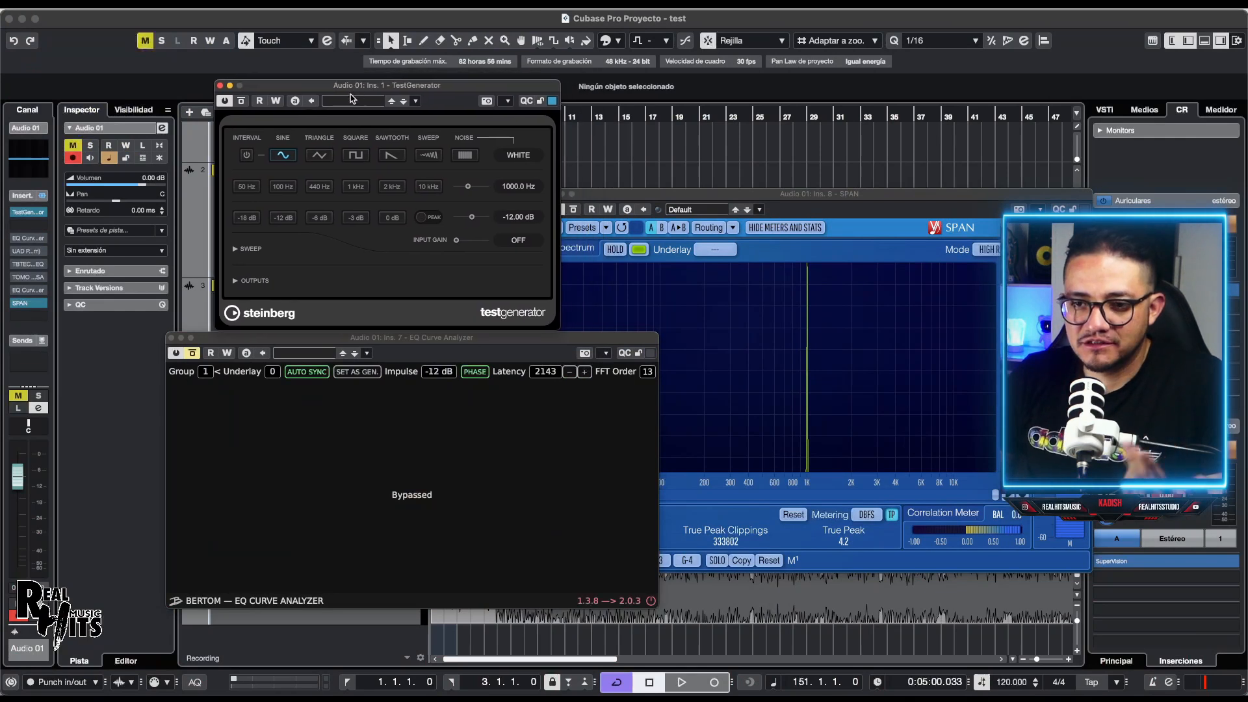
left_click(283, 155)
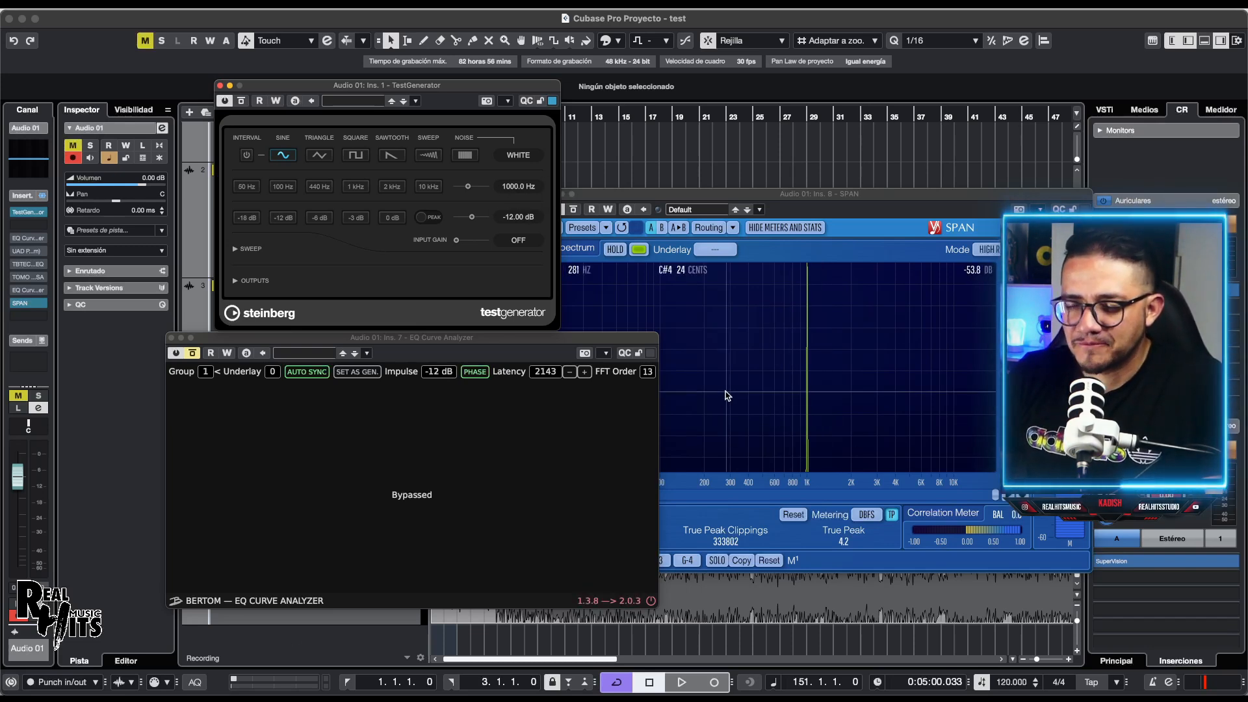
left_click_drag(405, 341, 327, 350)
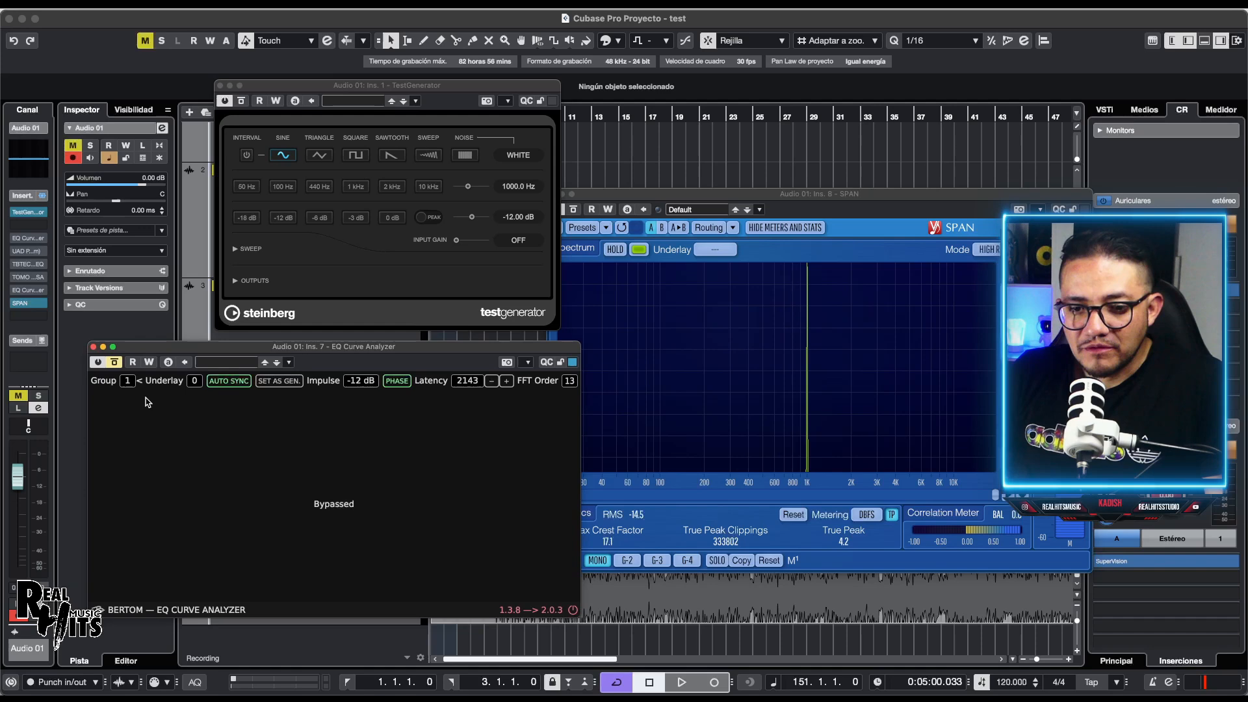
left_click(115, 362)
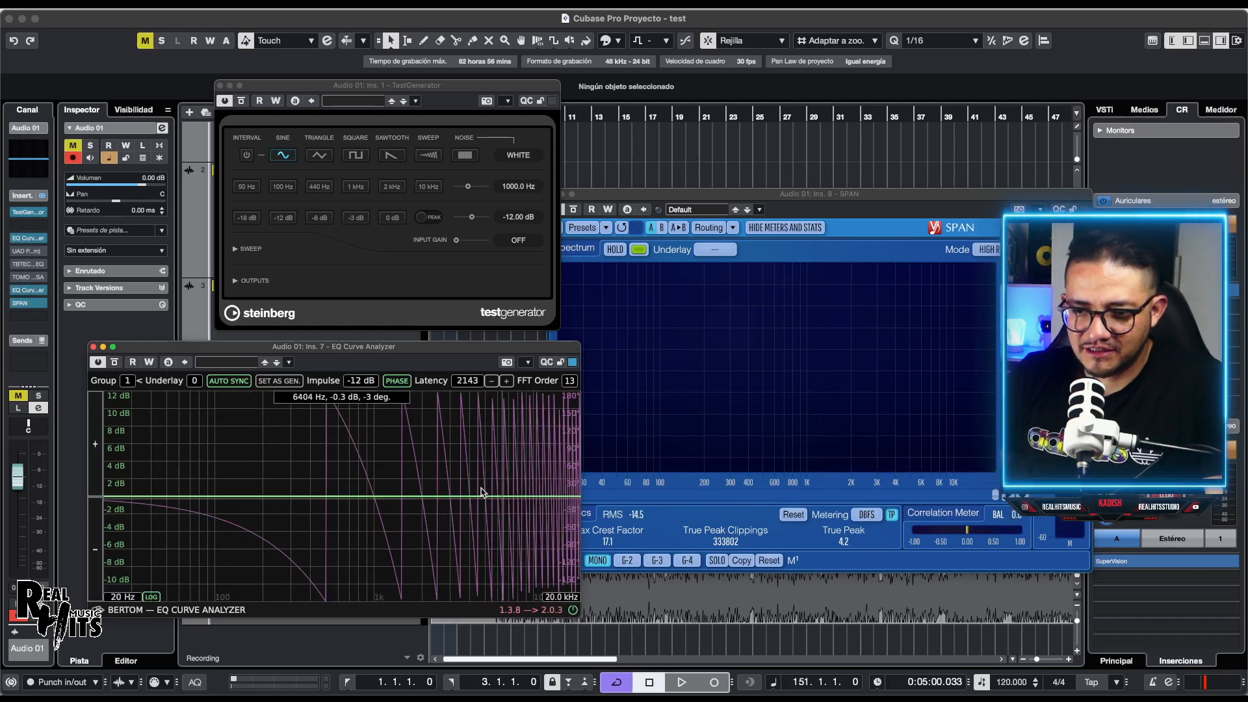
left_click(397, 380)
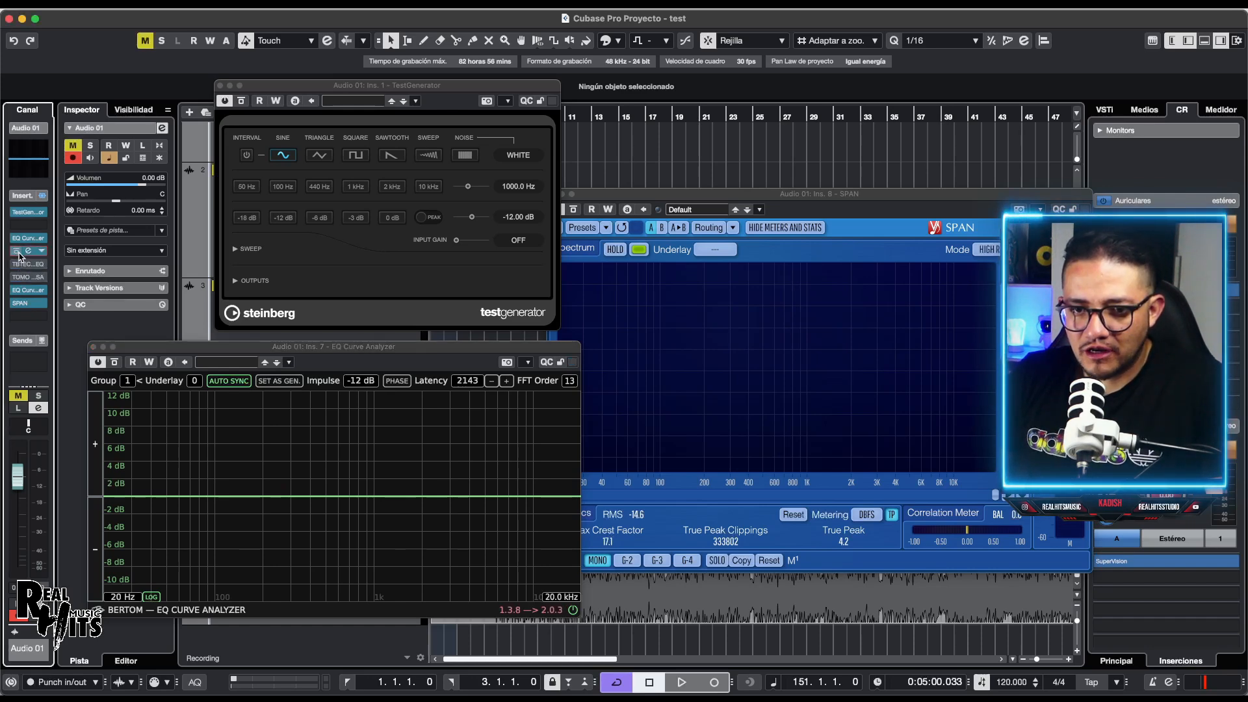
left_click(16, 251)
Step: Open the UAD Pultec-Pro editor and position its window beside the analyzer
left_click(28, 251)
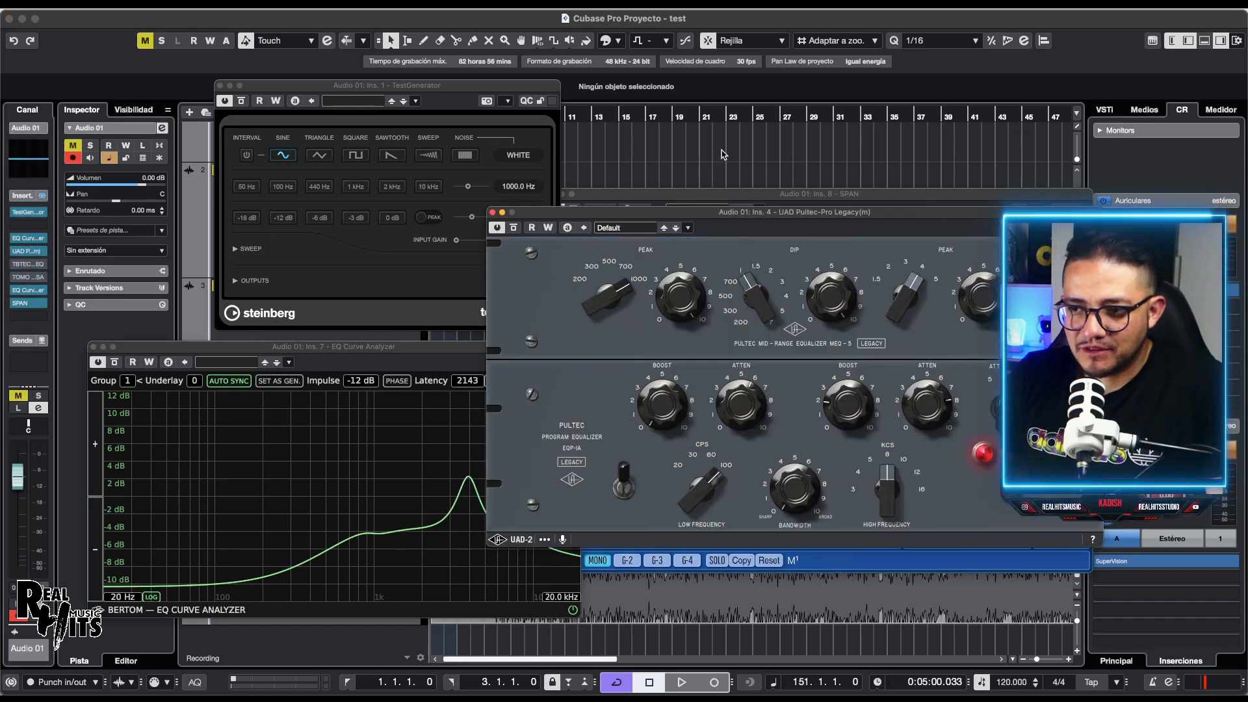
left_click_drag(719, 219, 796, 259)
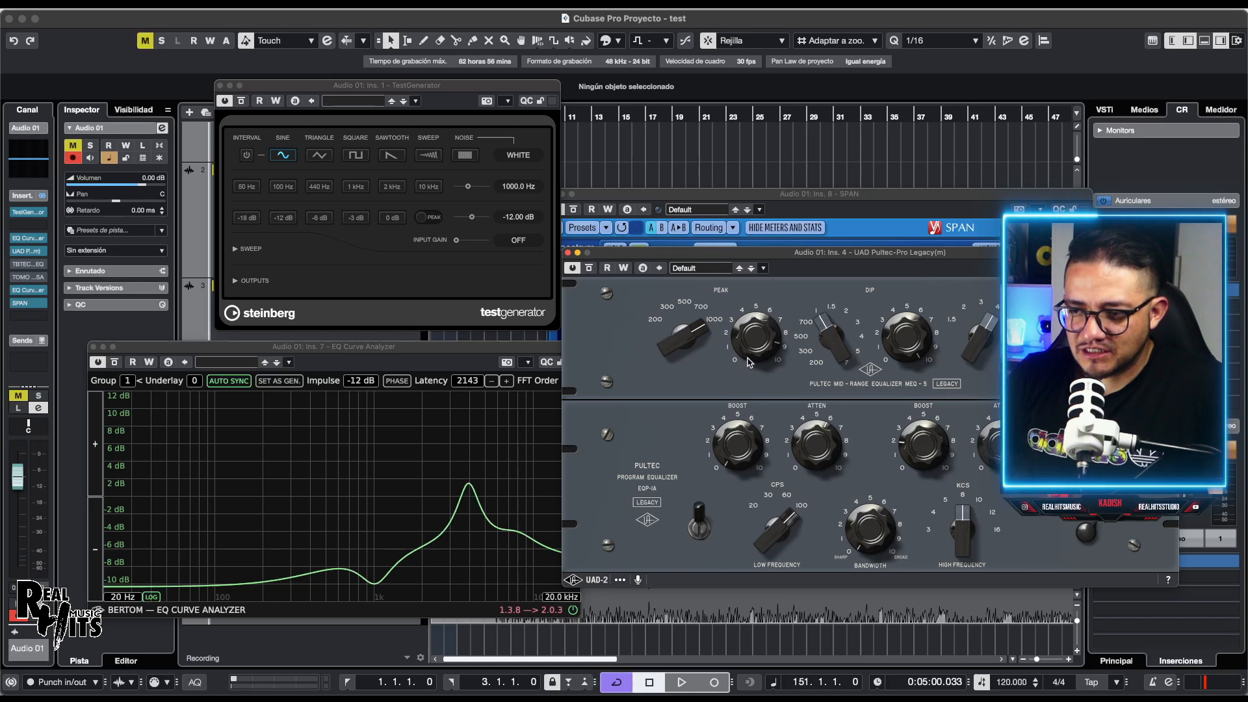
scroll(752, 350, "down", 3)
scroll(735, 435, "up", 10)
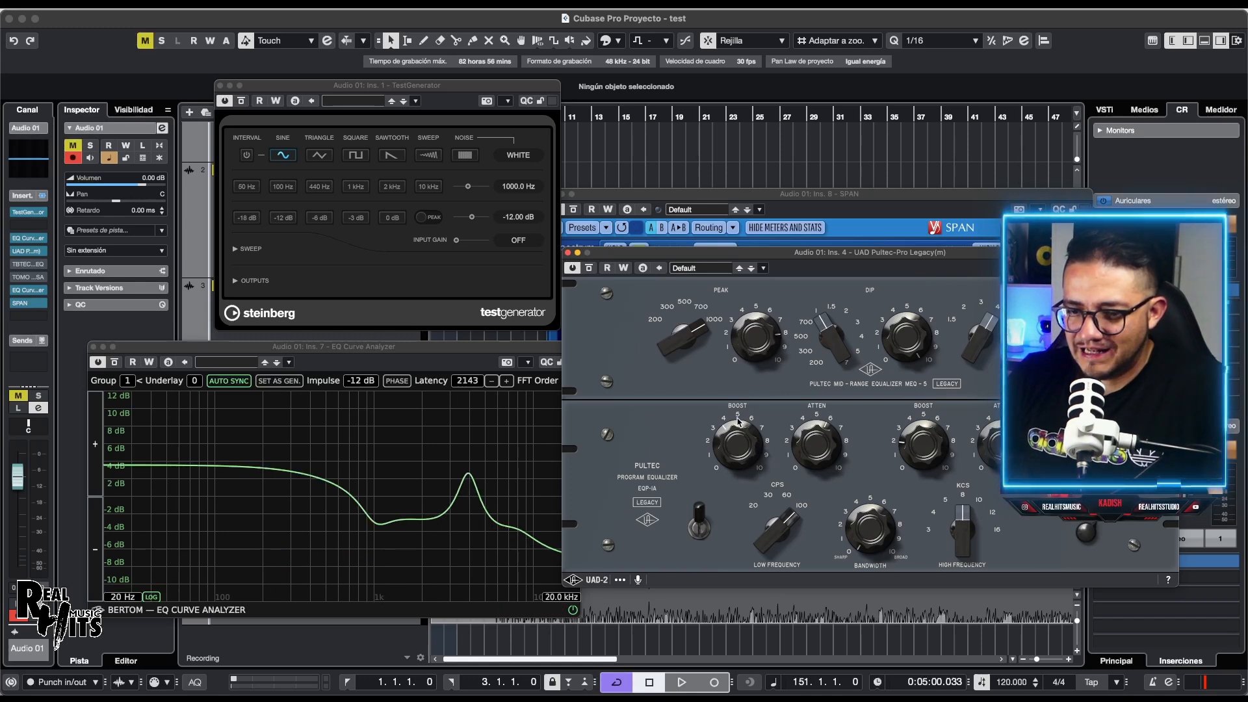
scroll(736, 435, "down", 8)
scroll(736, 434, "up", 4)
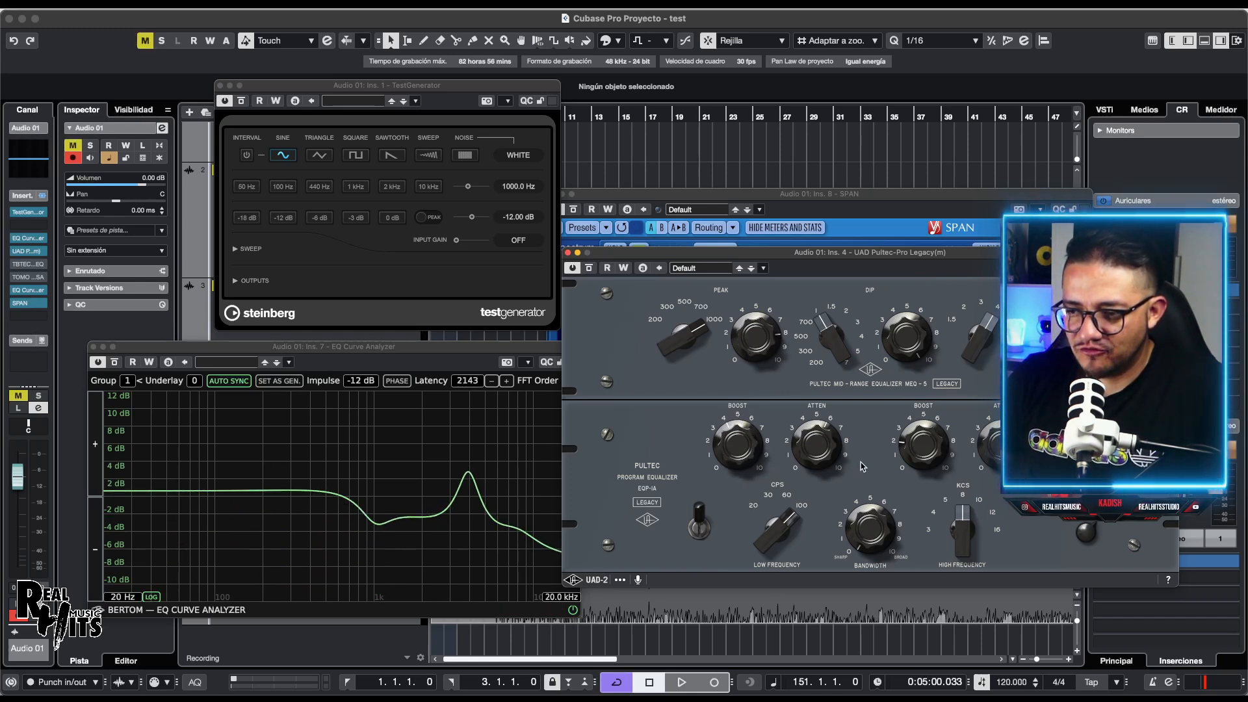
Step: Adjust the Pultec low cut and high-frequency boost until the analyzer peaks near +8 dB
left_click_drag(825, 444, 831, 433)
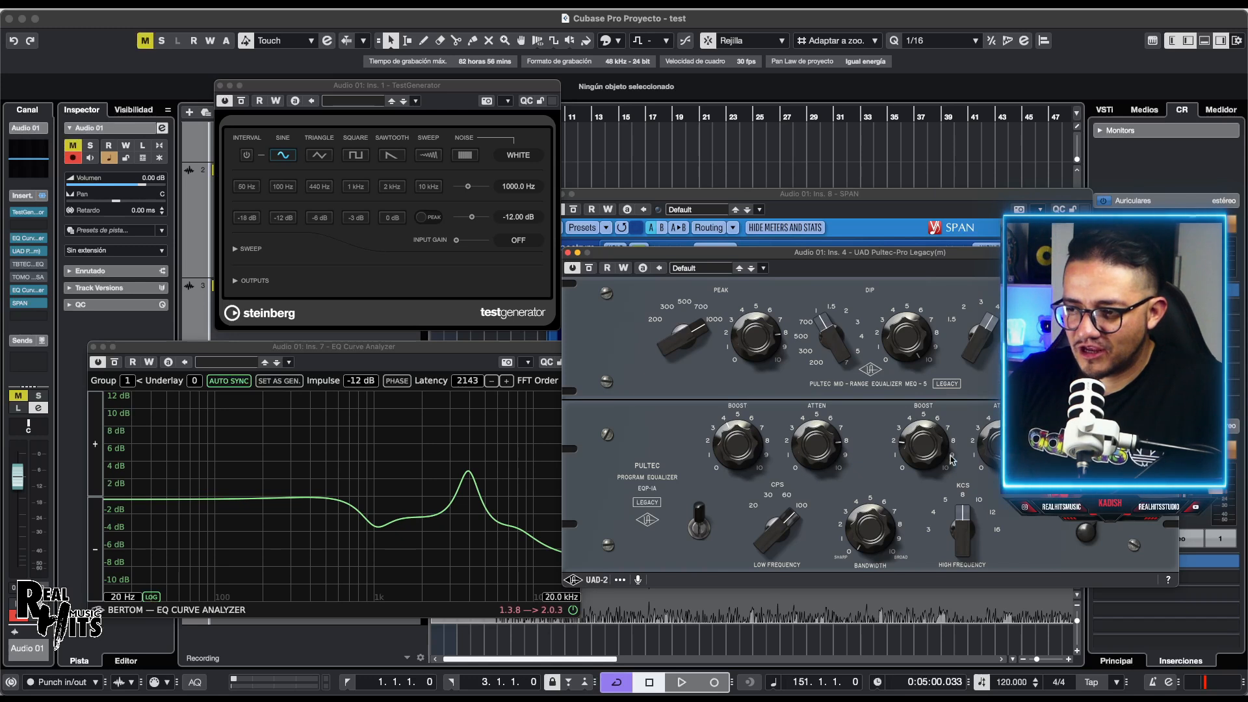
left_click_drag(928, 436, 930, 421)
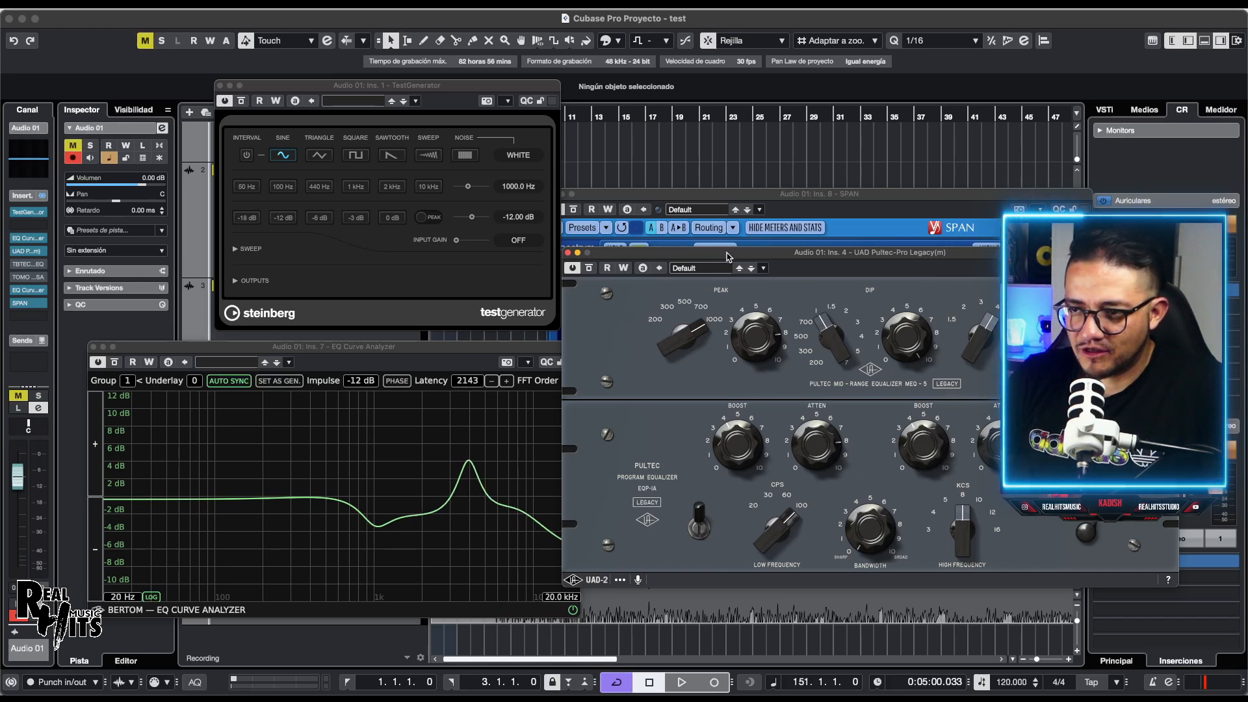
left_click_drag(729, 255, 747, 290)
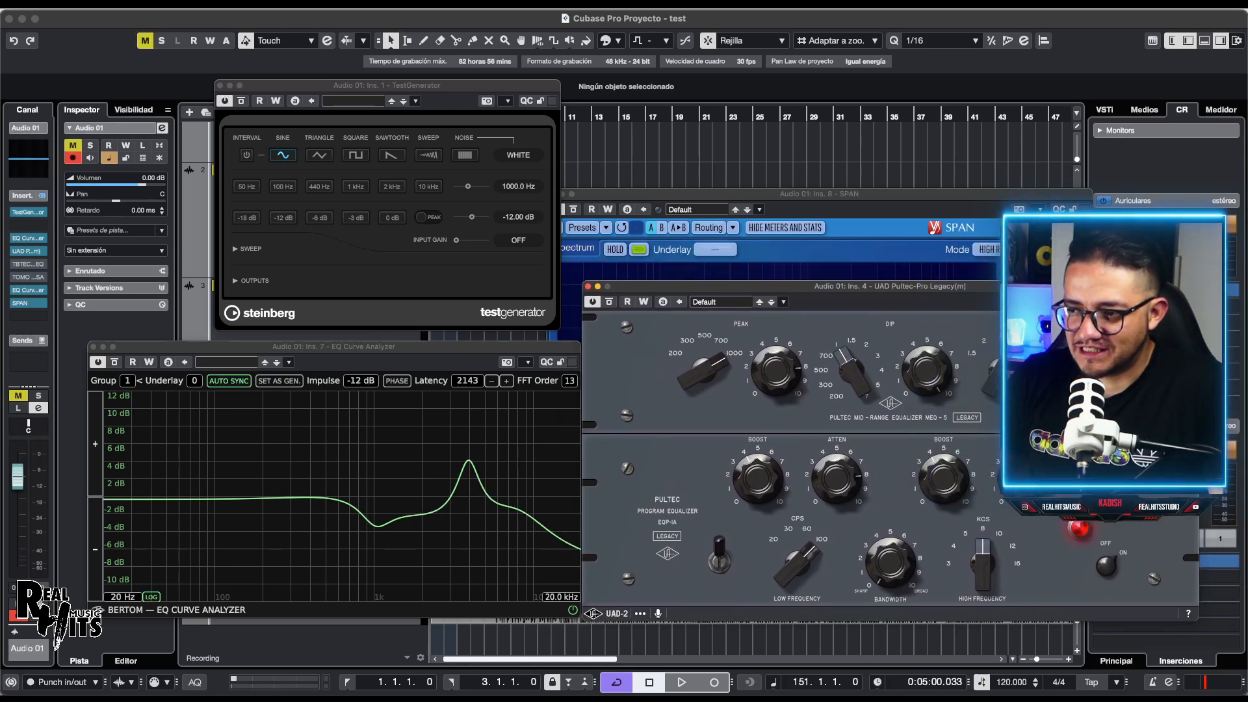
left_click_drag(1077, 364, 1077, 384)
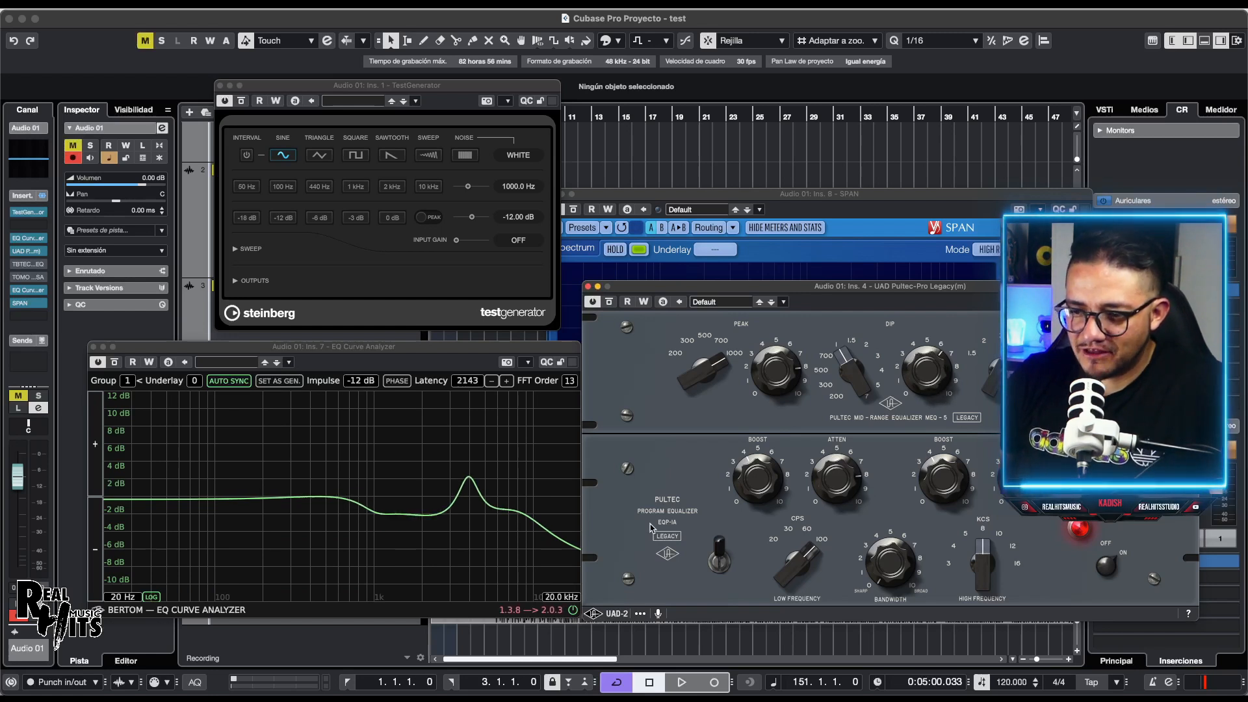
left_click_drag(1023, 479, 1021, 642)
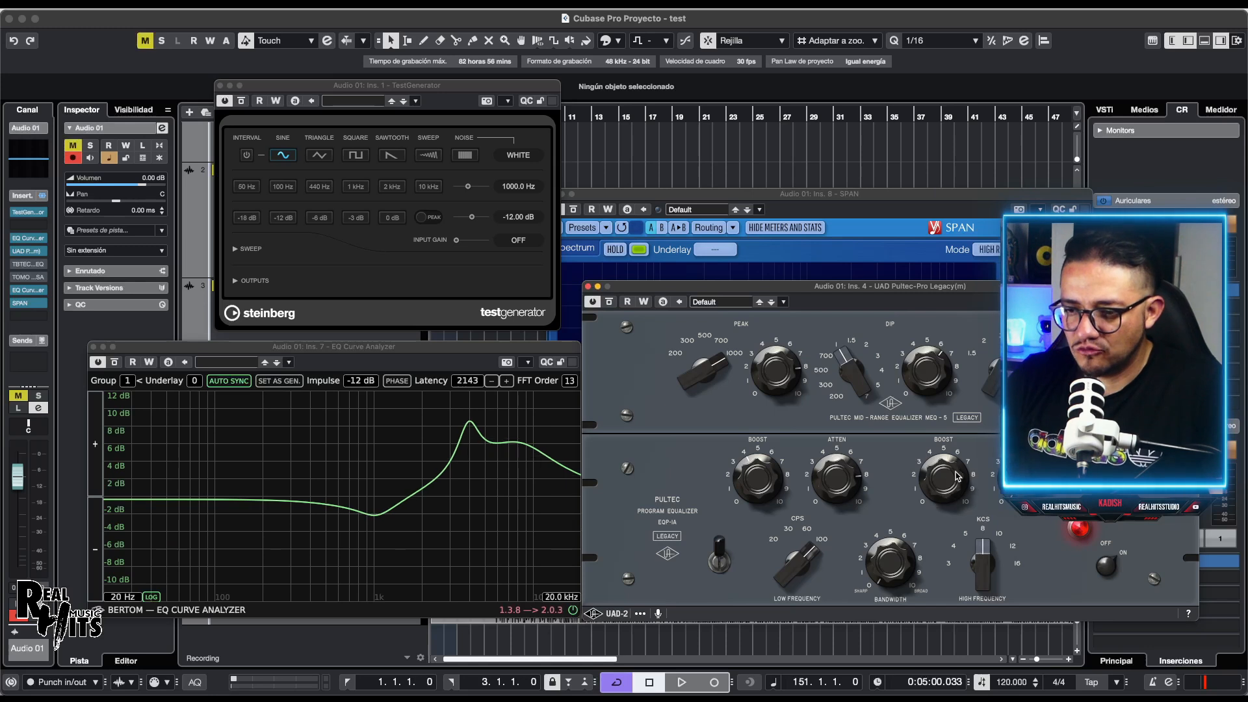
left_click_drag(962, 463, 944, 509)
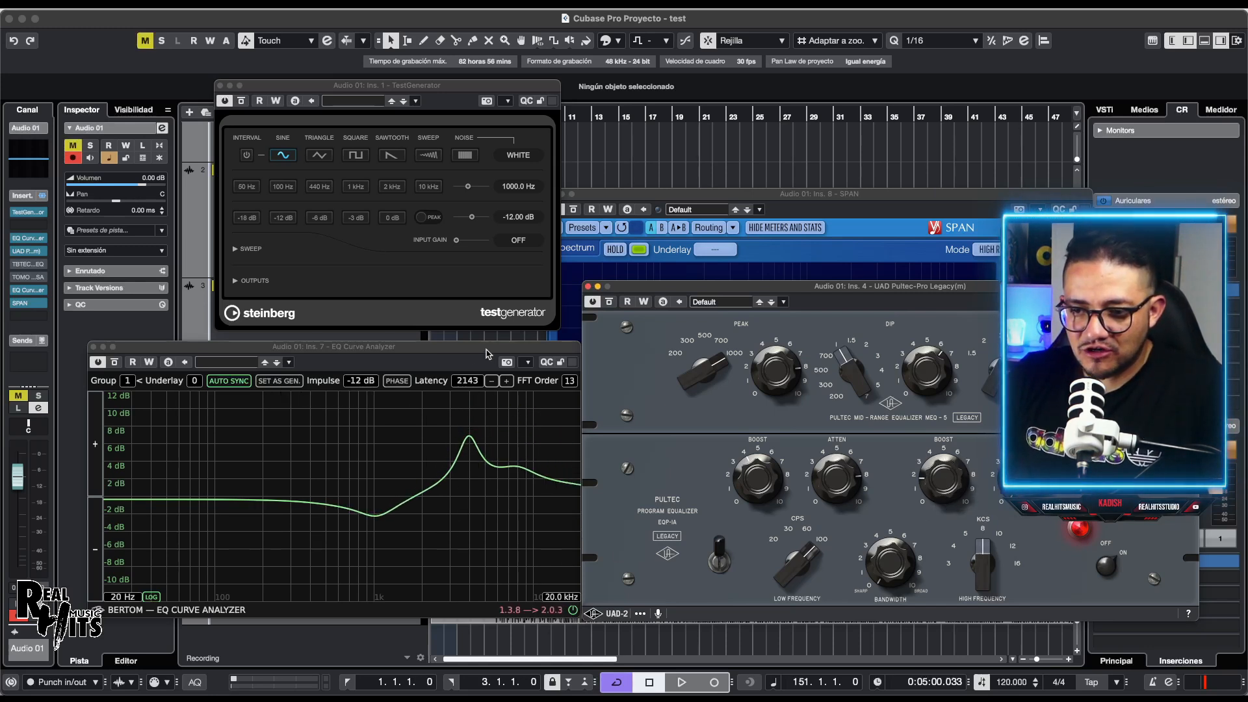
Step: Show the analyzer's phase trace again and raise its latency to 2191 to flatten it
left_click(398, 382)
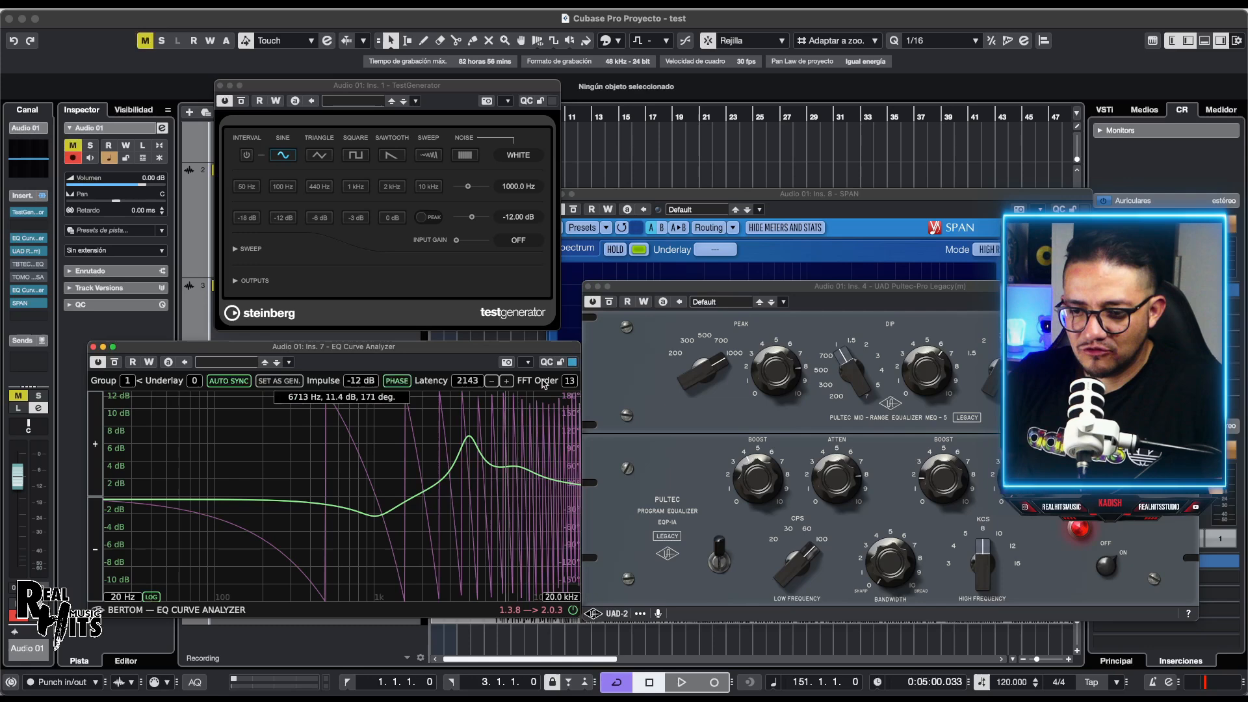
left_click(508, 381)
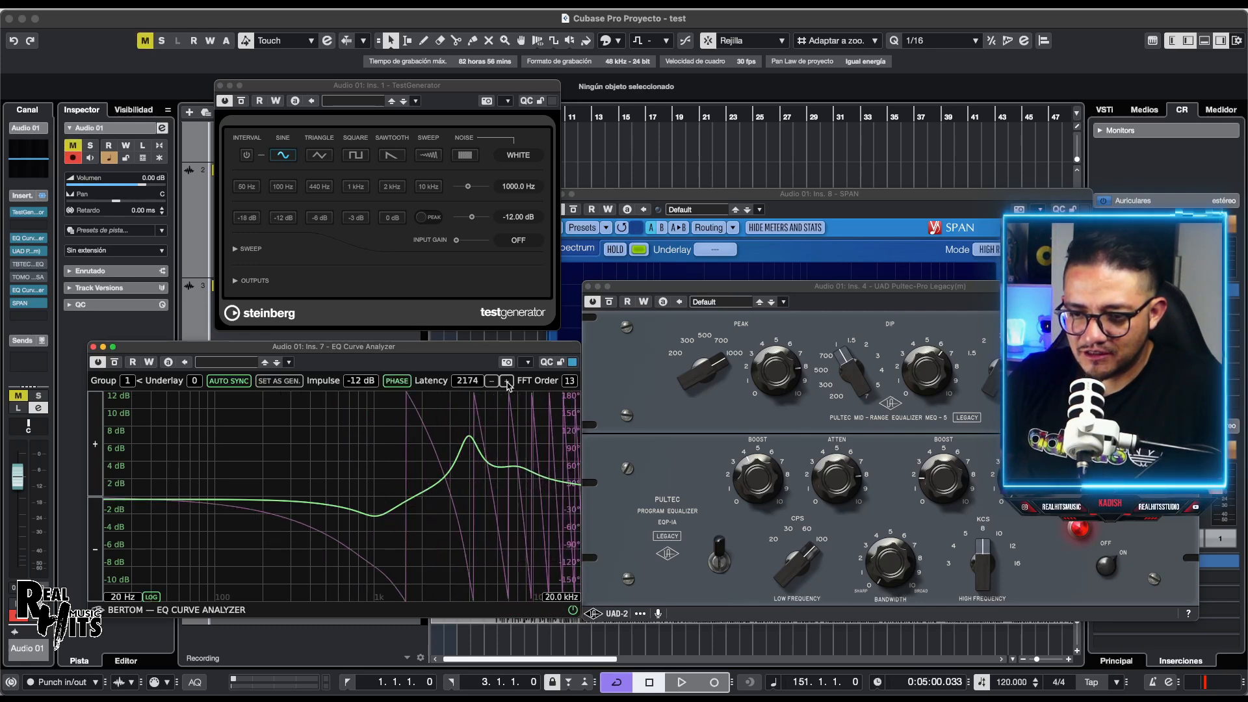
left_click_drag(648, 286, 716, 294)
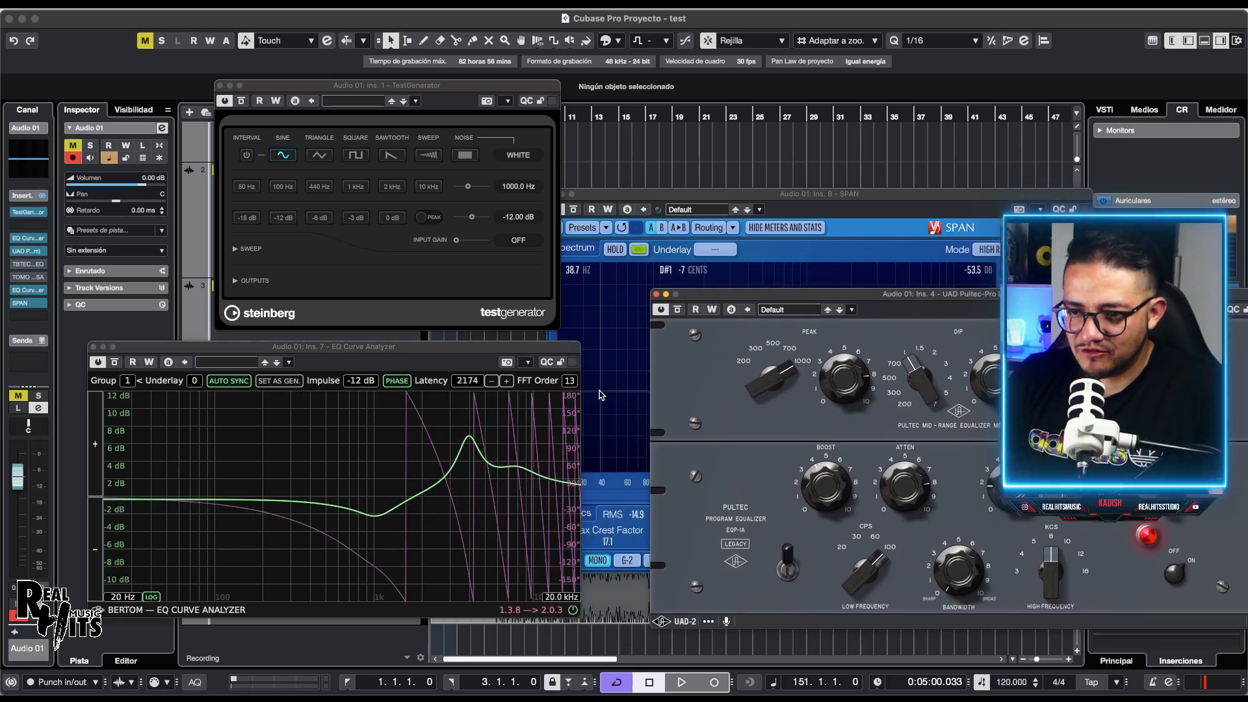
left_click(508, 382)
left_click(508, 382)
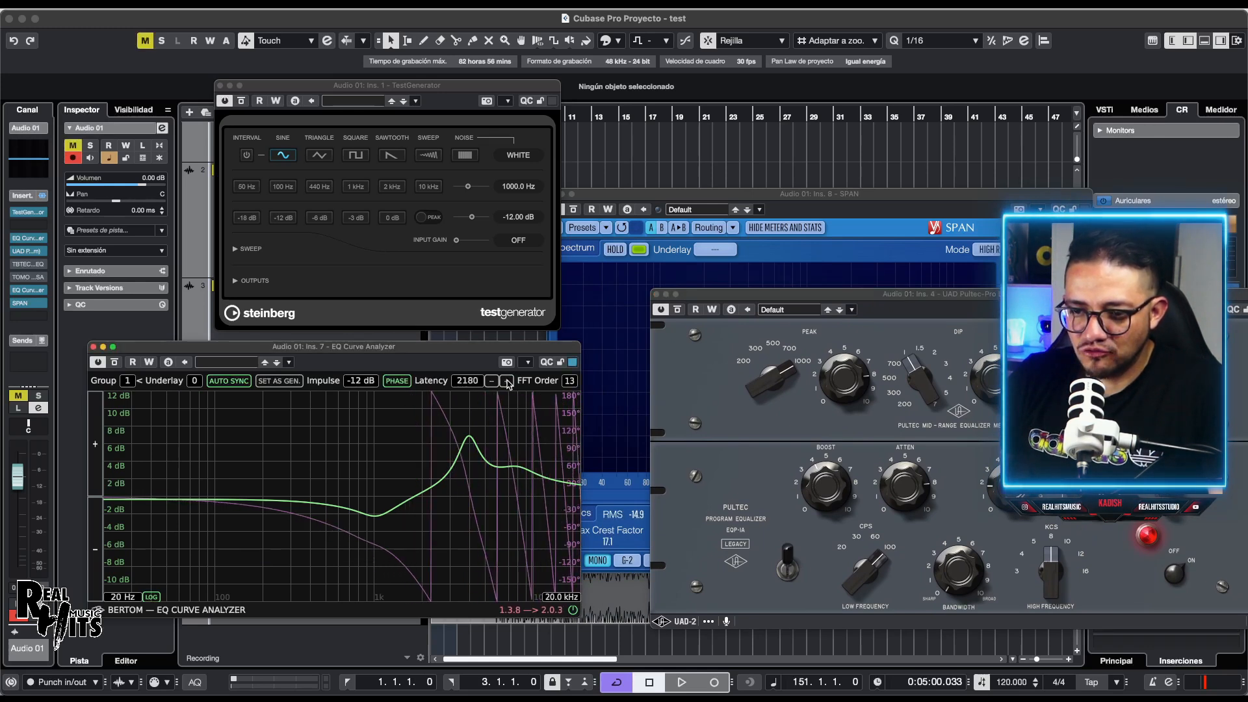
left_click(507, 382)
left_click(508, 382)
left_click(508, 381)
left_click(508, 381)
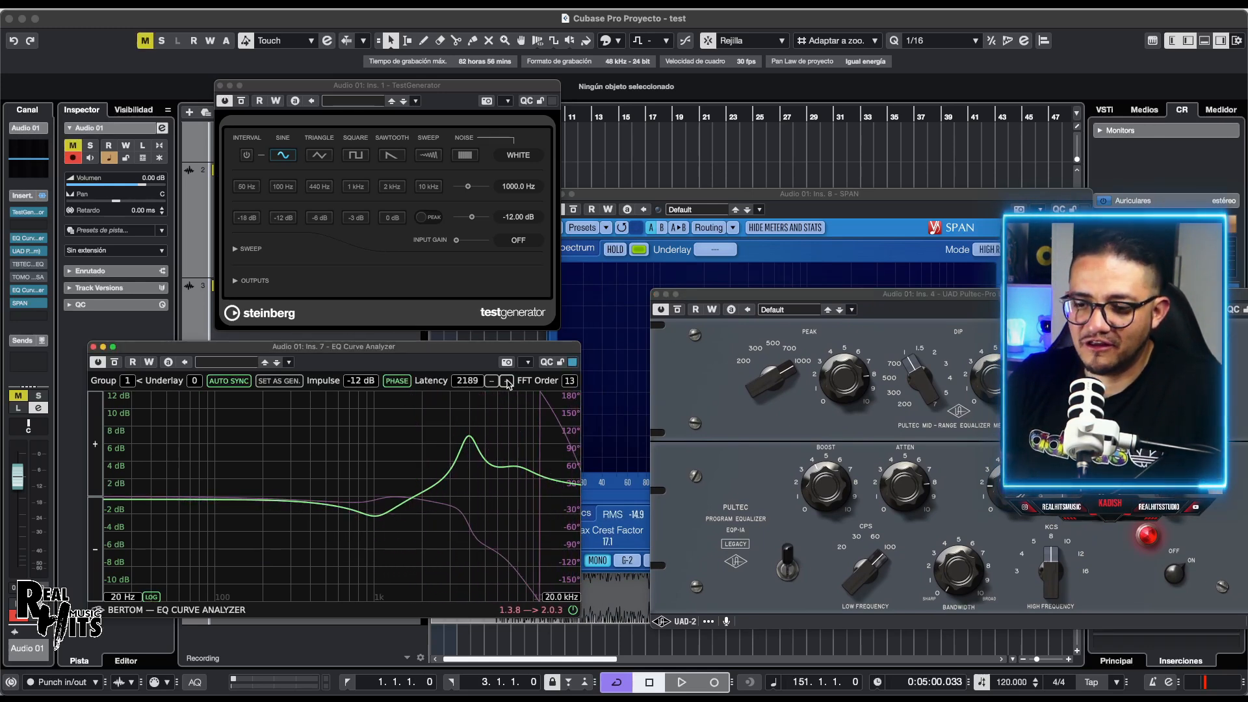
left_click(508, 382)
left_click(507, 381)
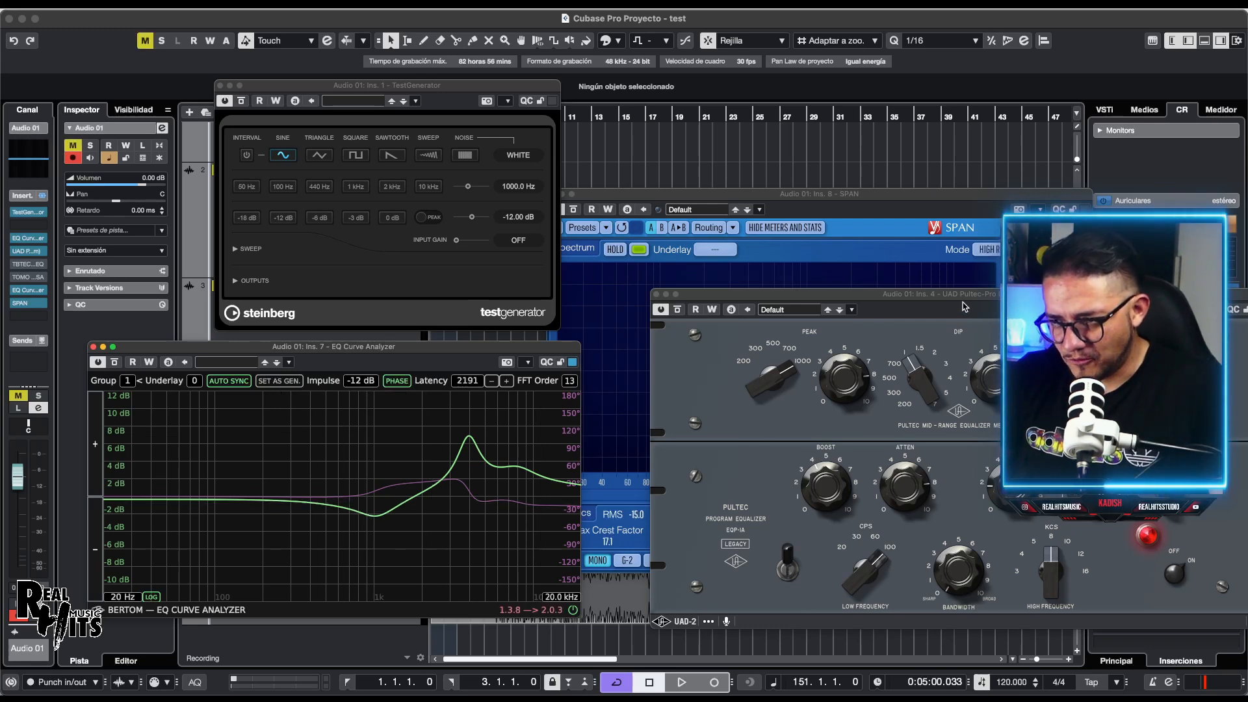
Step: Sweep the Pultec mid peak between a 1 kHz dip and a bump, then bypass the Pultec
left_click_drag(964, 307, 904, 301)
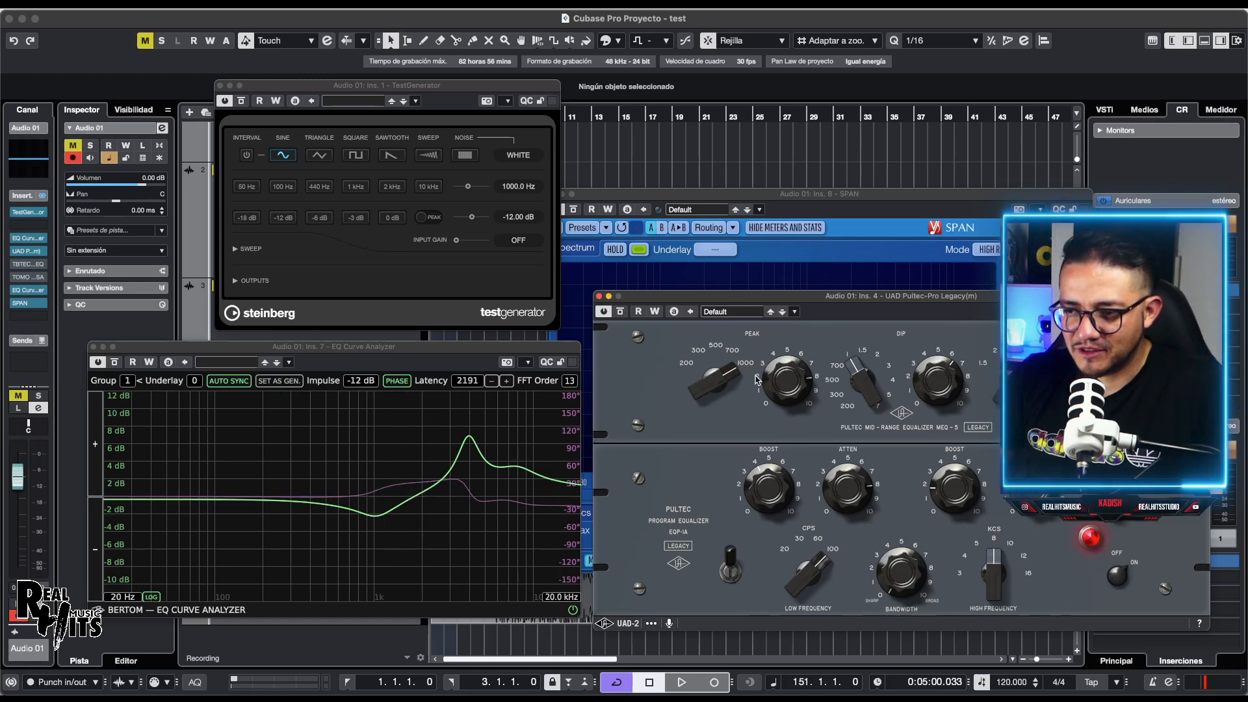
left_click_drag(774, 440, 760, 463)
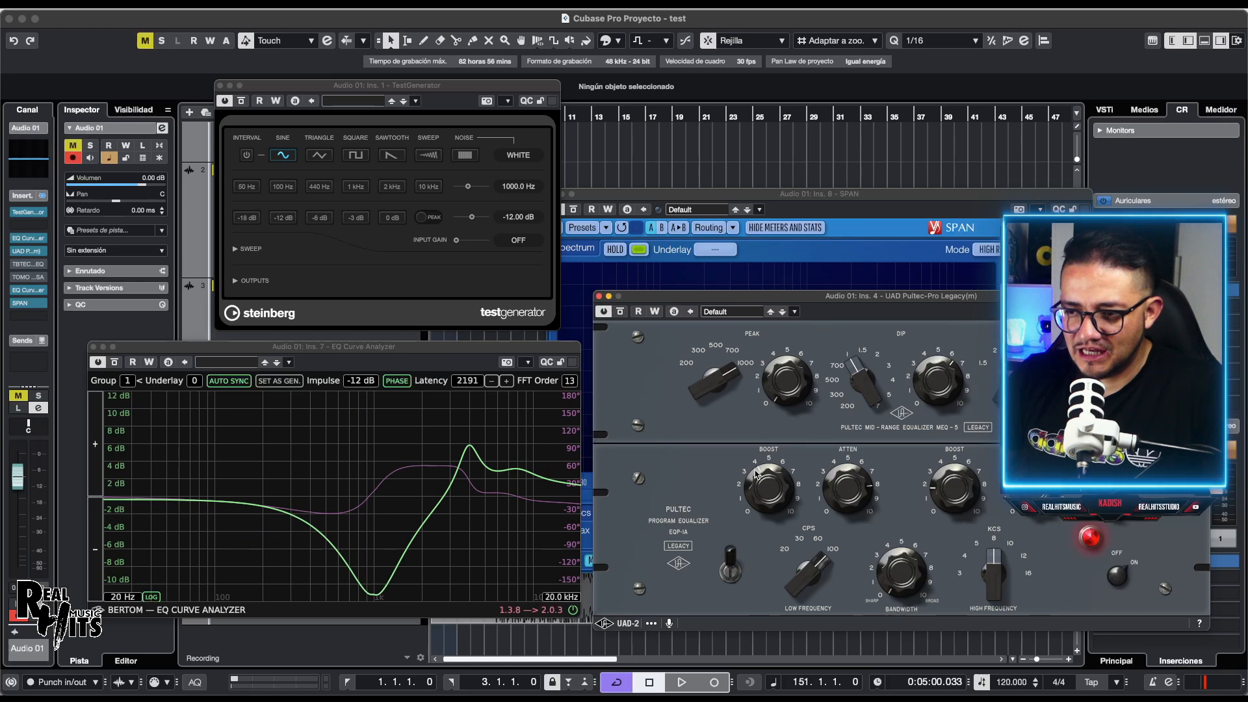
left_click_drag(773, 375, 797, 251)
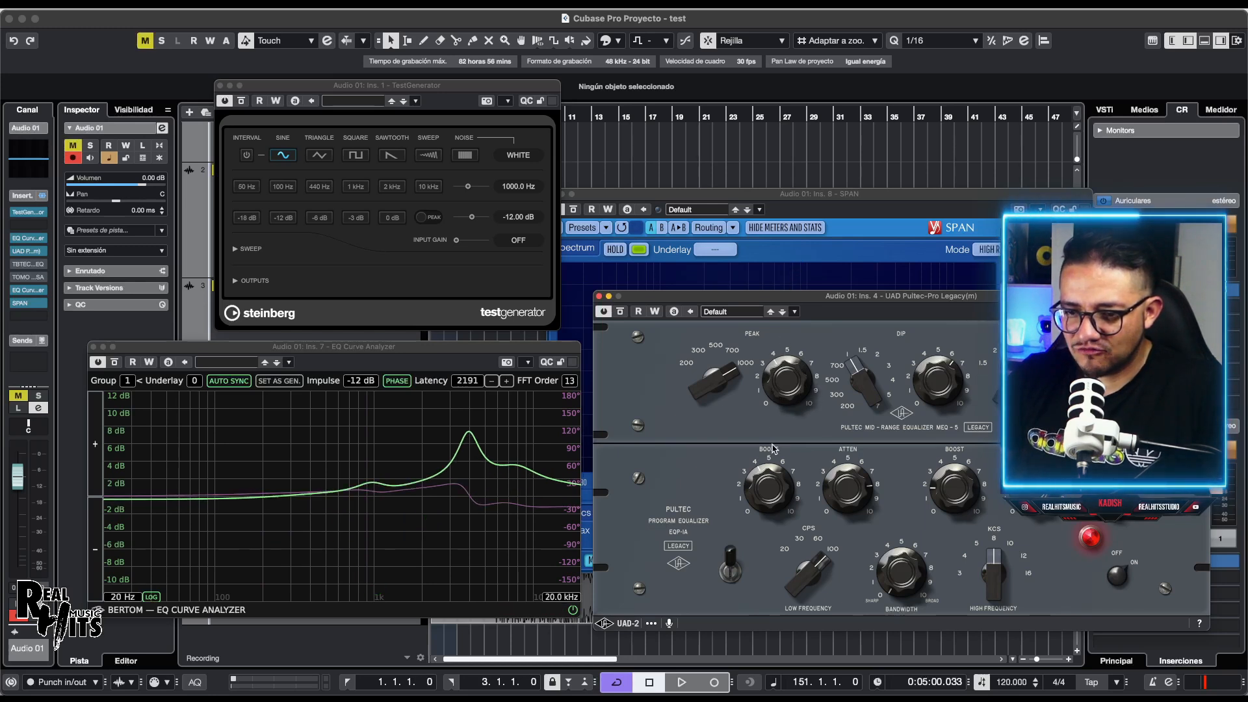
left_click_drag(774, 449, 754, 501)
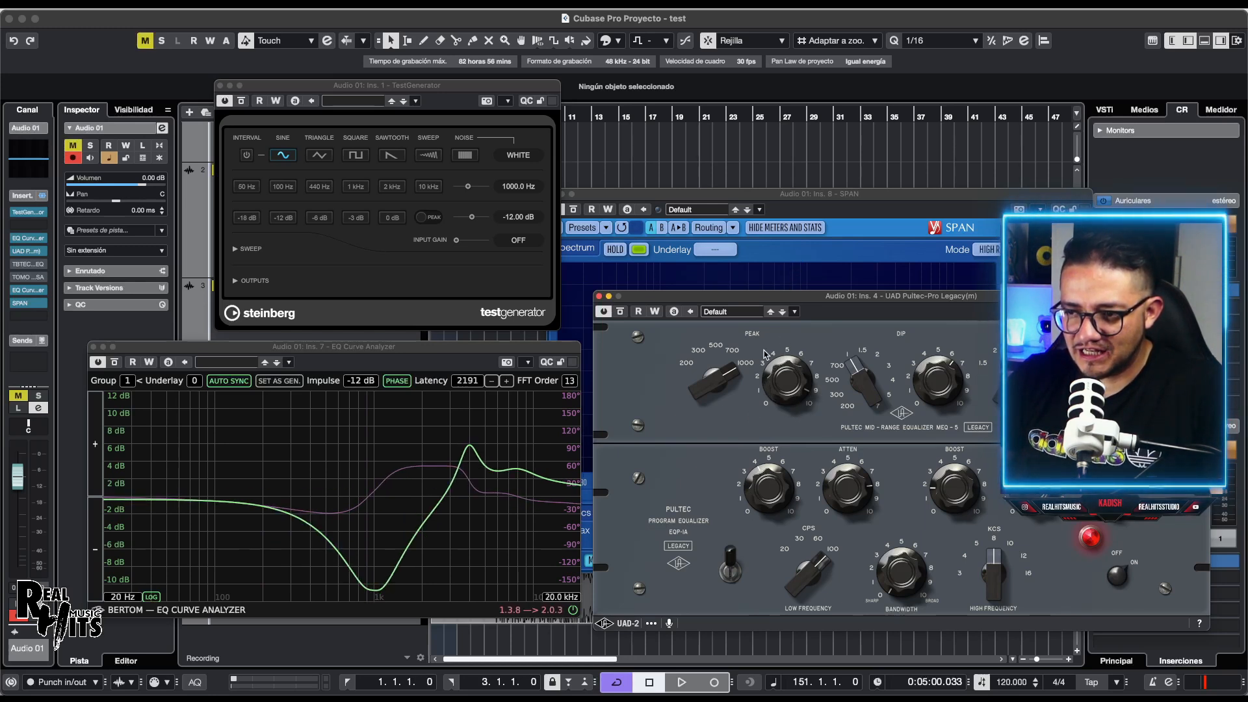
left_click_drag(764, 354, 773, 300)
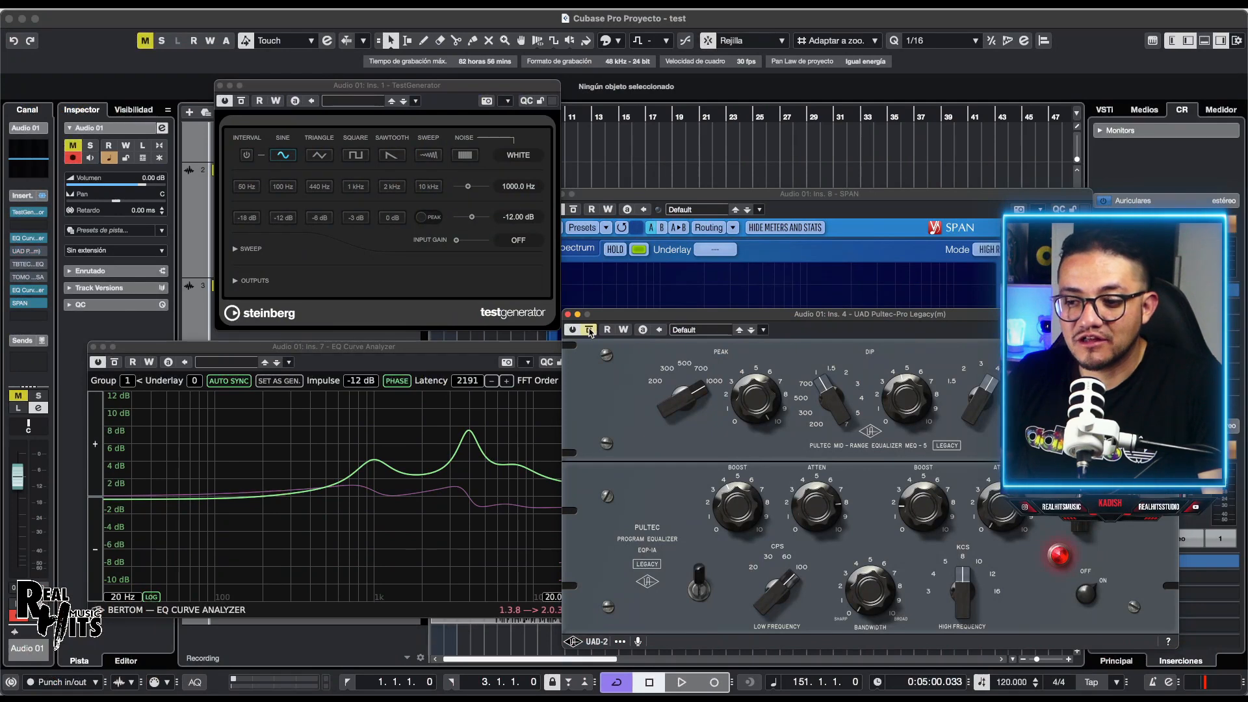
left_click(589, 331)
left_click(16, 265)
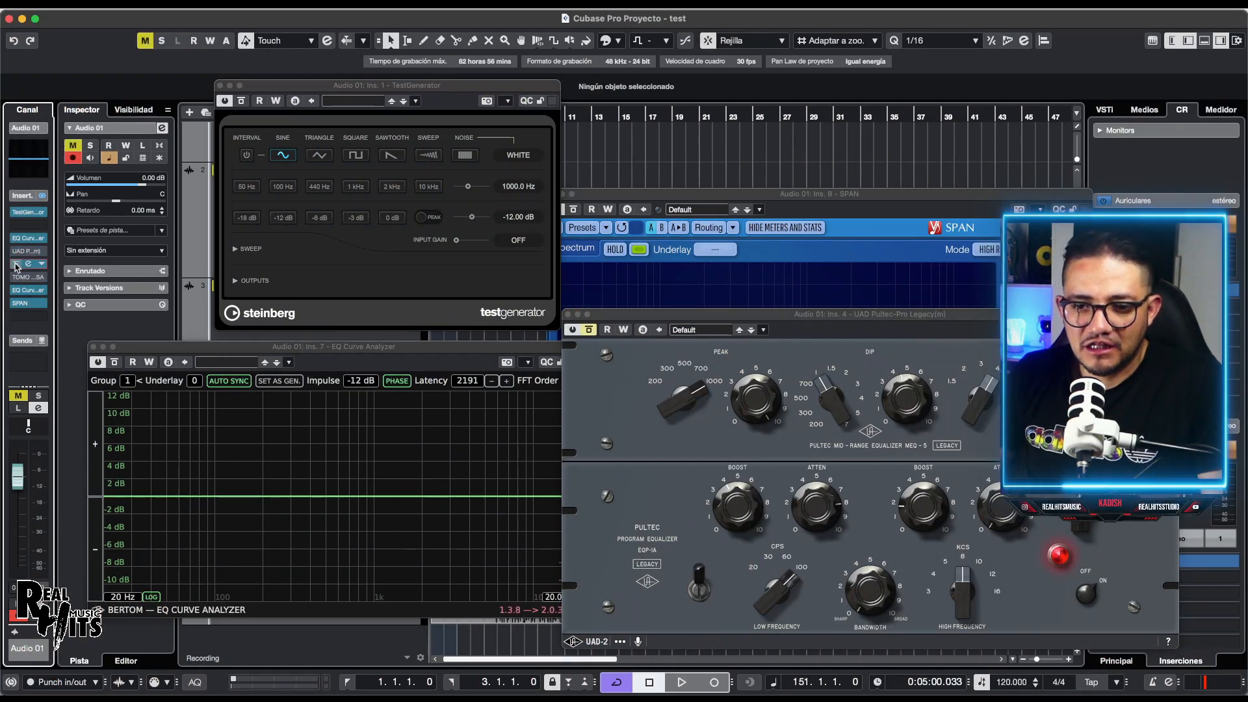
Step: Open the Kirchhoff EQ from insert slot 5 and arrange the plugin windows
left_click_drag(636, 318, 914, 258)
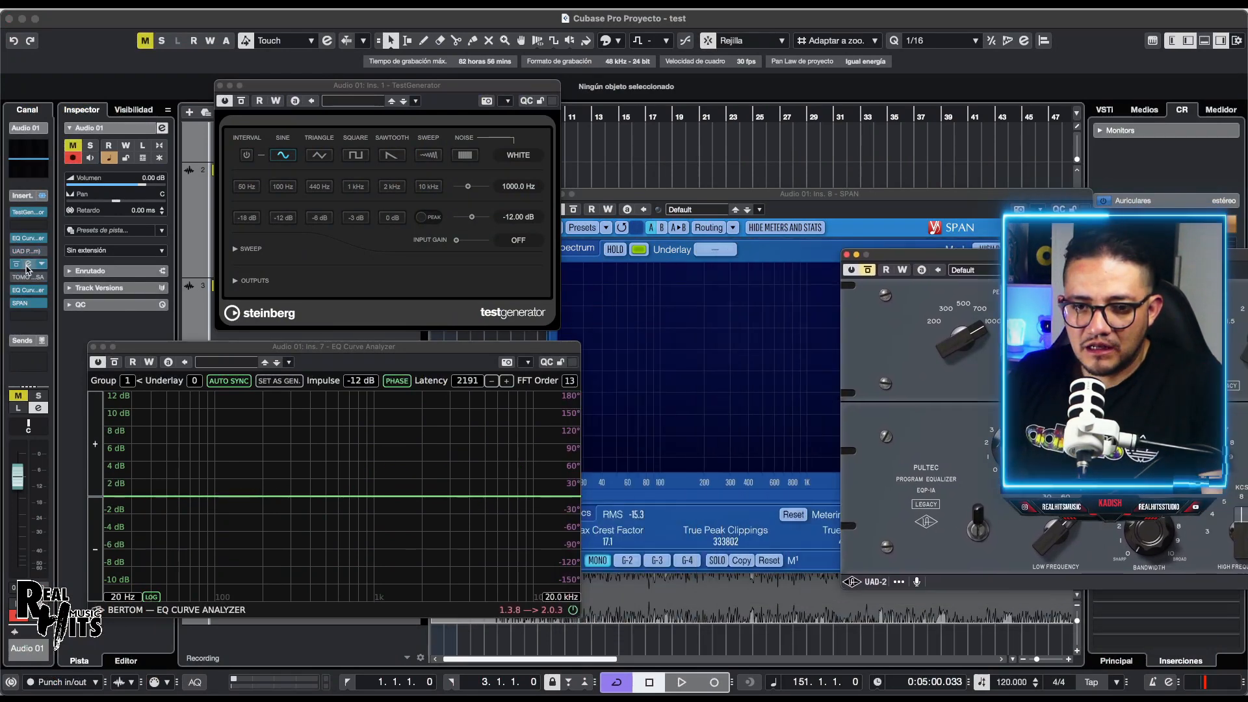
left_click(28, 265)
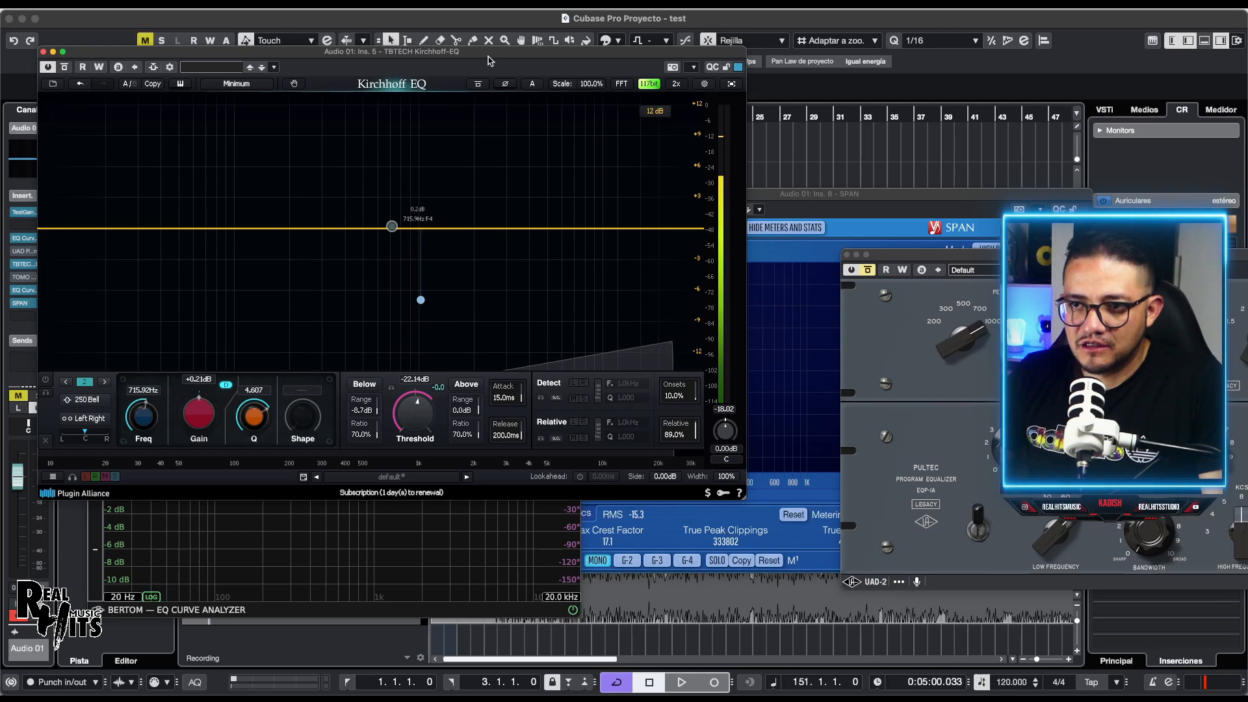
left_click_drag(481, 51, 1006, 169)
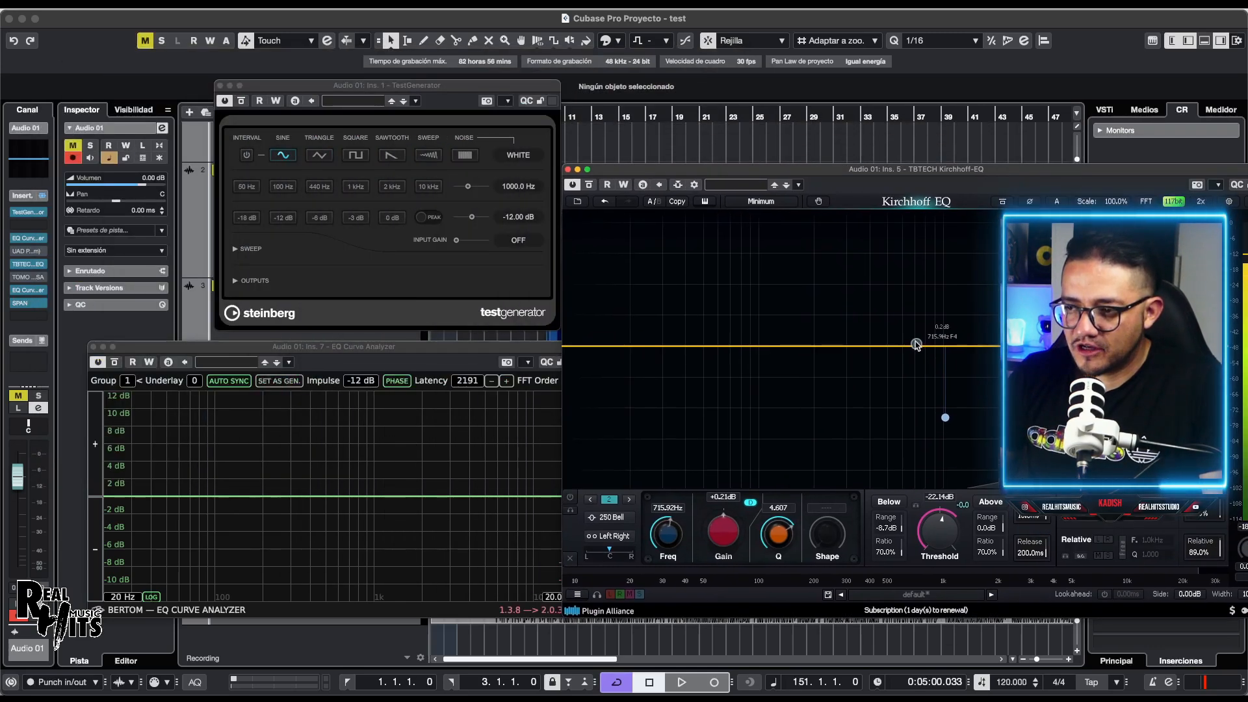
Step: Add a low bell at 87.65 Hz +7.27 dB, a 3.7 kHz cut, and a 7.9 kHz +6.07 dB boost
left_click_drag(917, 344, 829, 283)
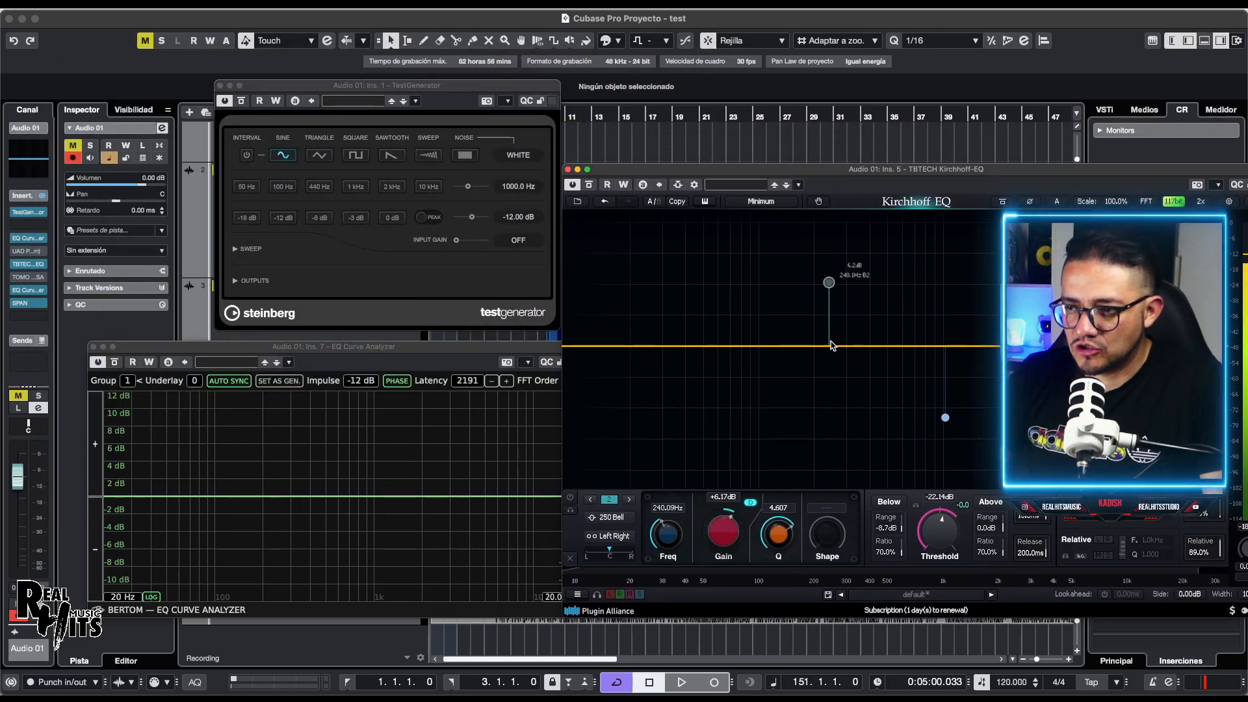
left_click(870, 345)
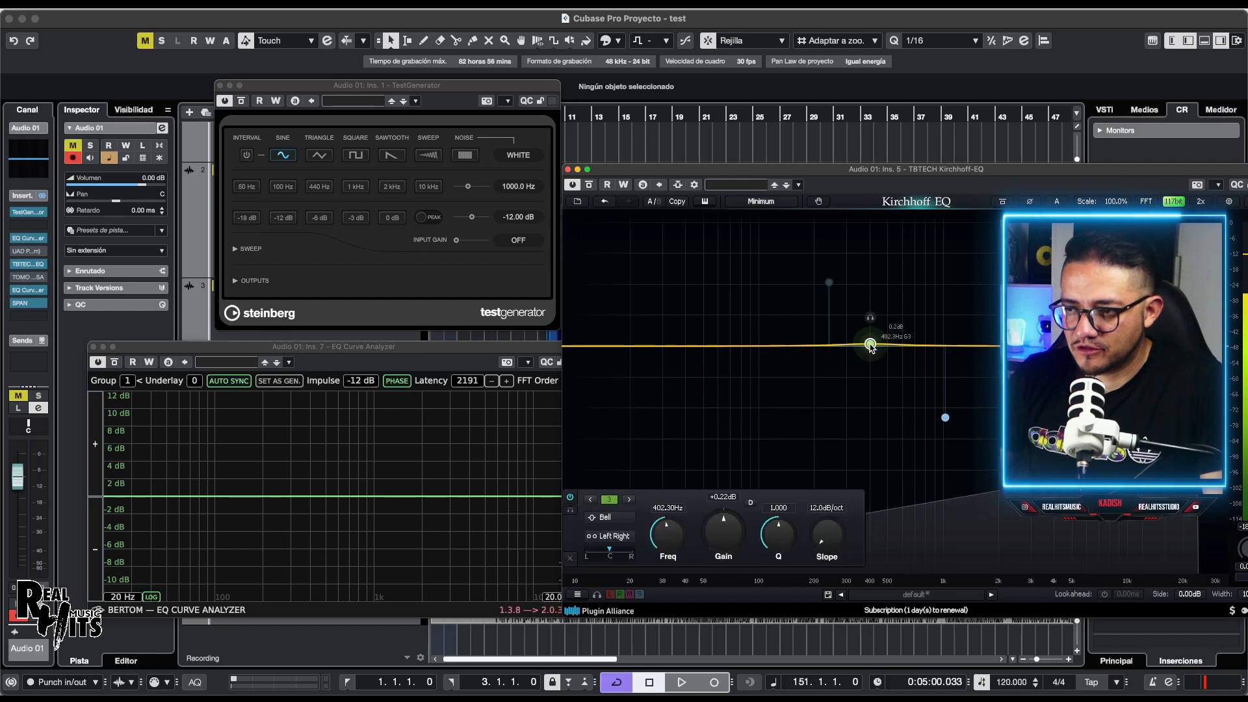
left_click_drag(870, 344, 742, 295)
left_click_drag(725, 283, 749, 274)
double_click(1050, 401)
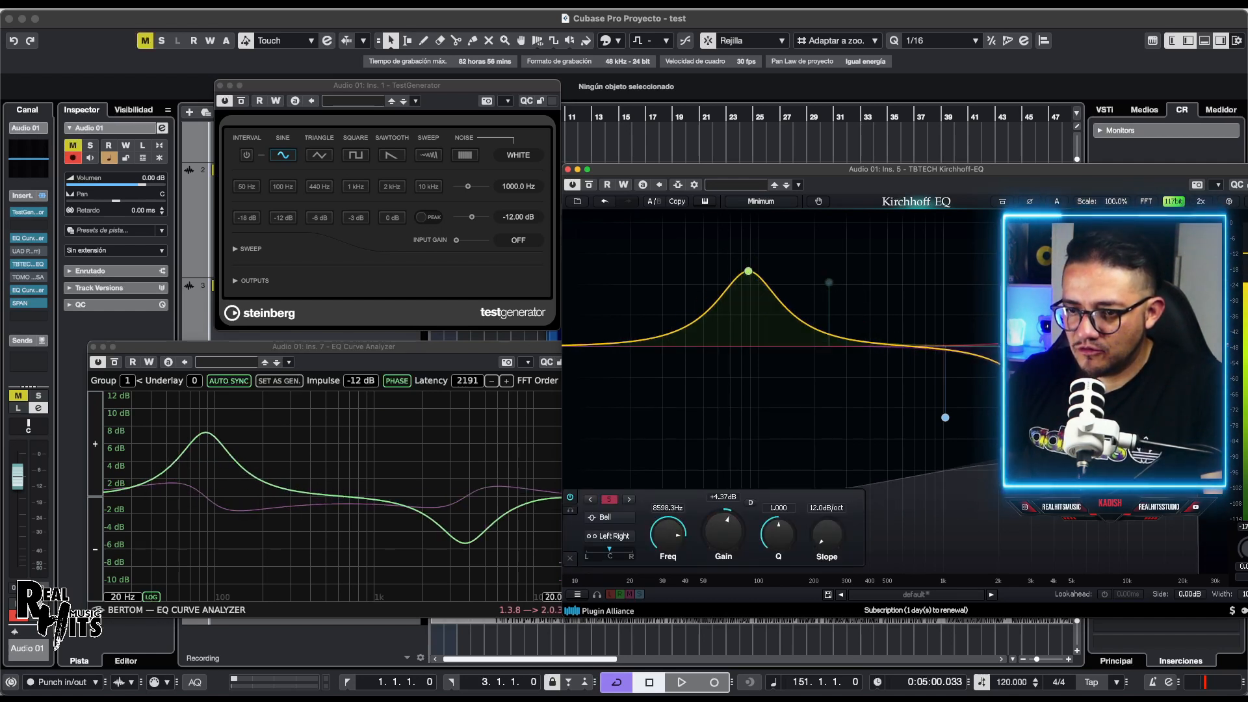
left_click_drag(1116, 301, 1109, 284)
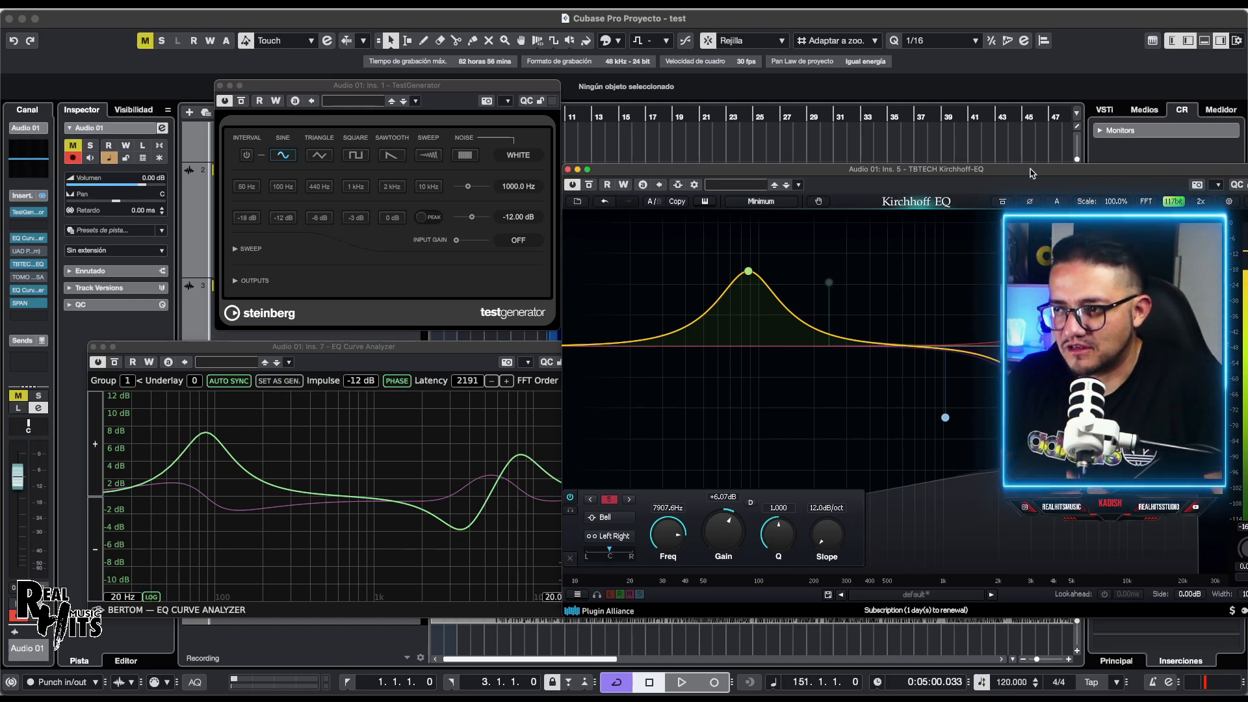
left_click_drag(1030, 171, 982, 205)
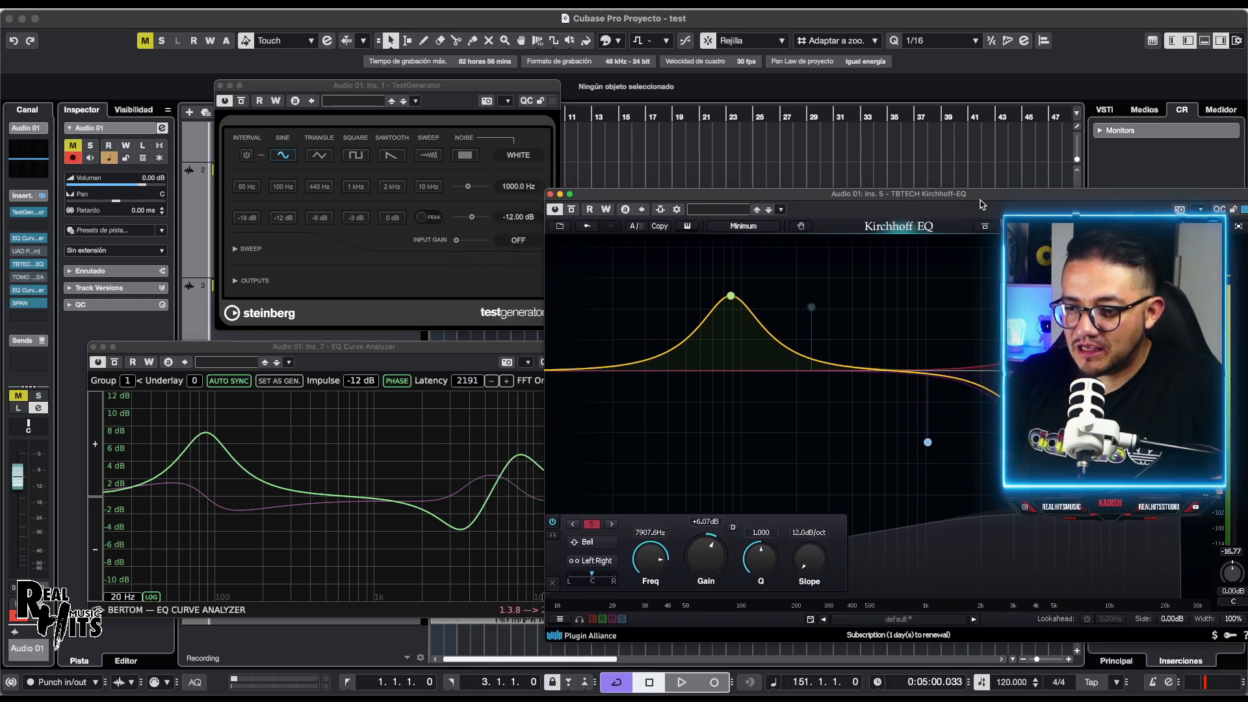
Step: Change the 87.65 Hz low band to E Low Bell, then to the EQ 250 '250 Bell' type
left_click(731, 298)
right_click(731, 298)
mouse_move(758, 316)
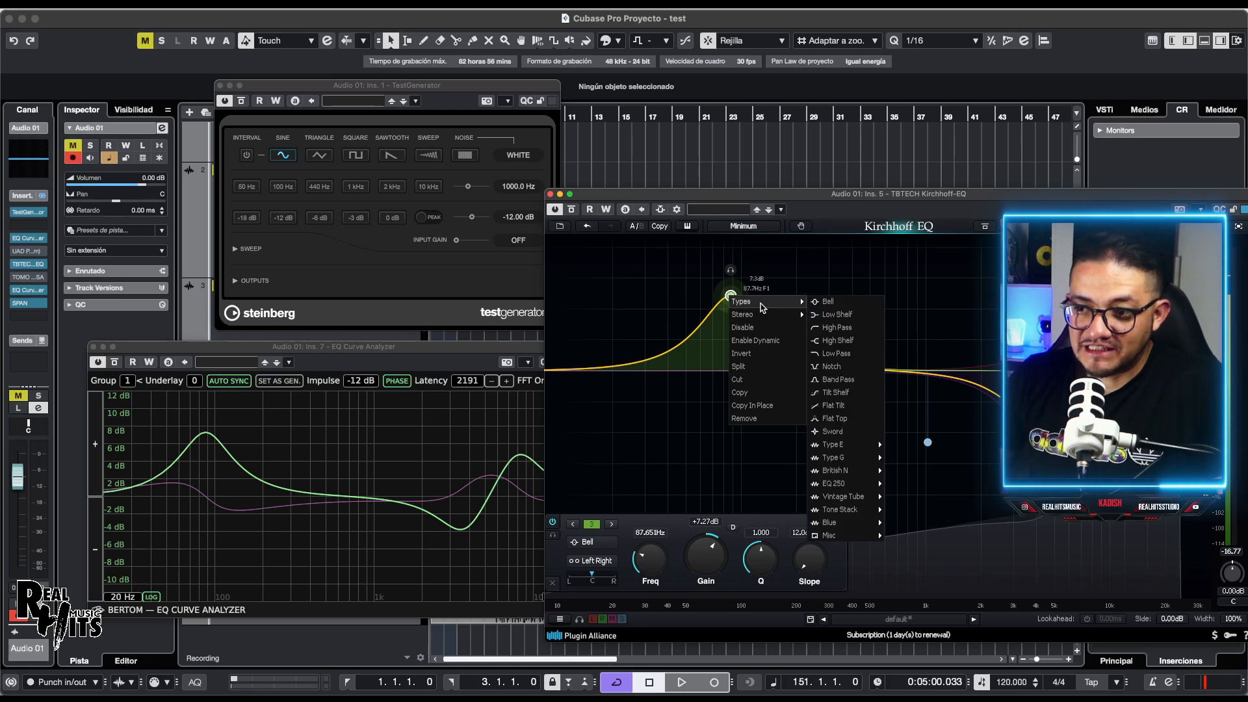
mouse_move(803, 306)
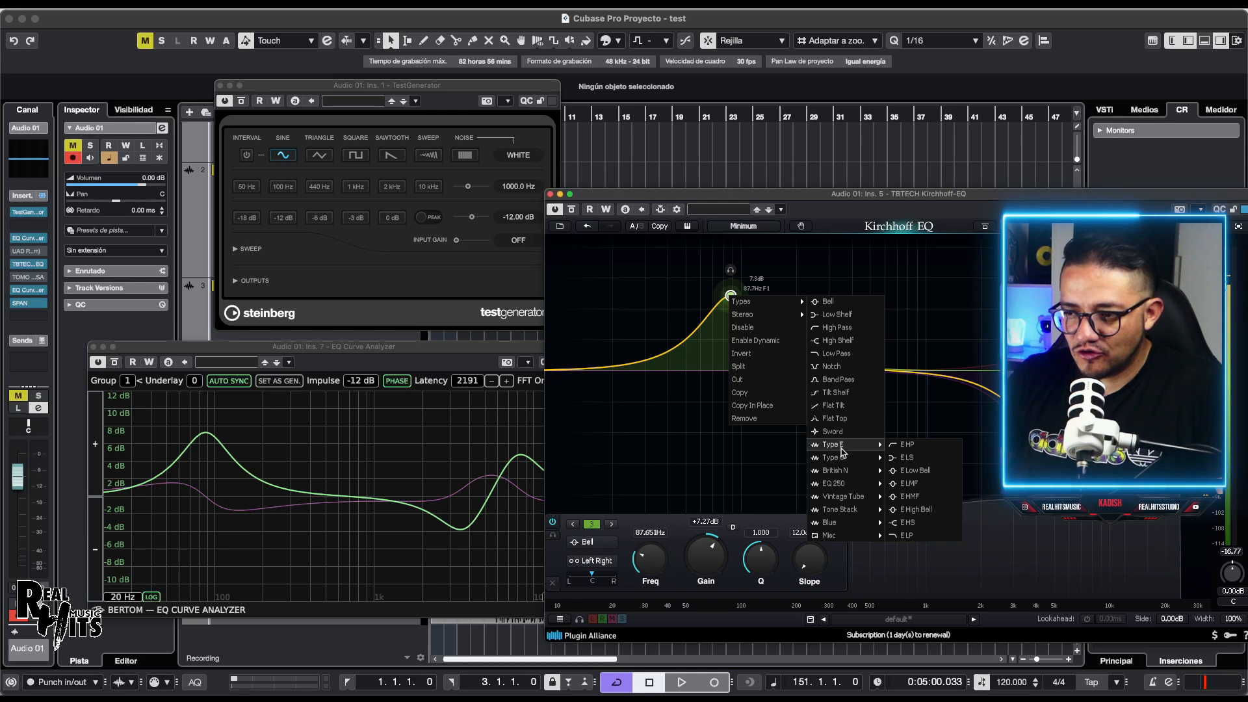
left_click(925, 477)
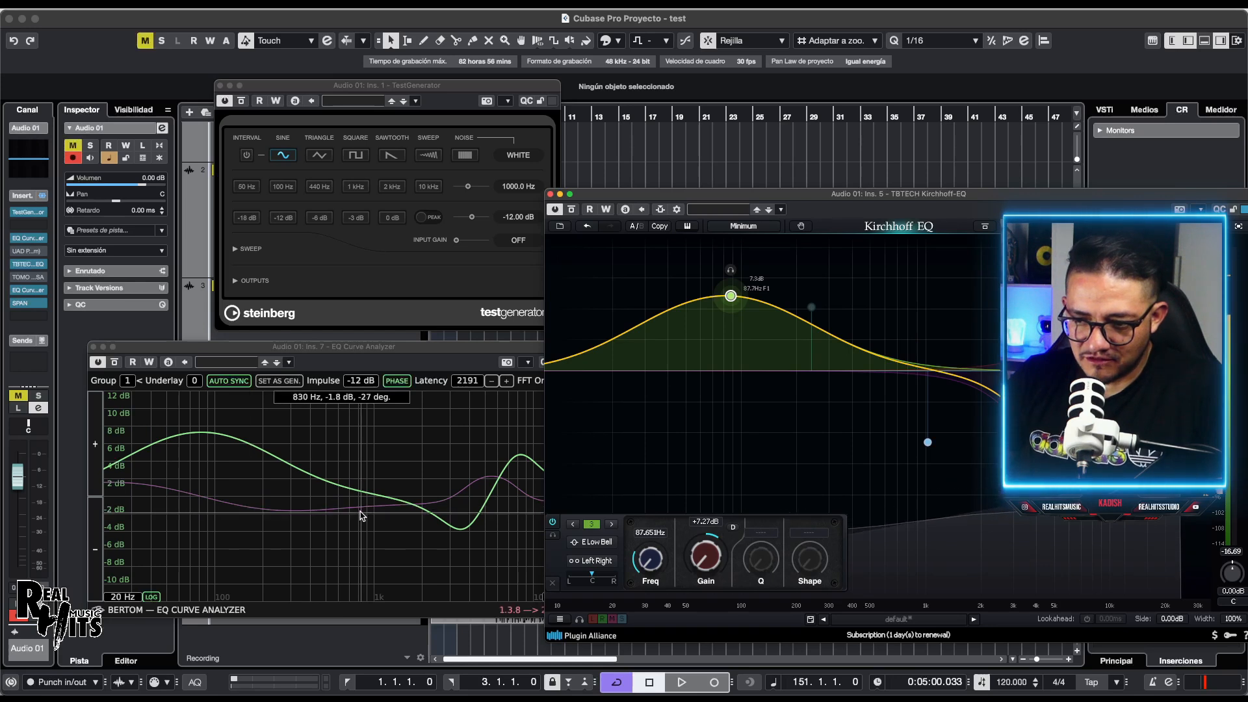
right_click(731, 297)
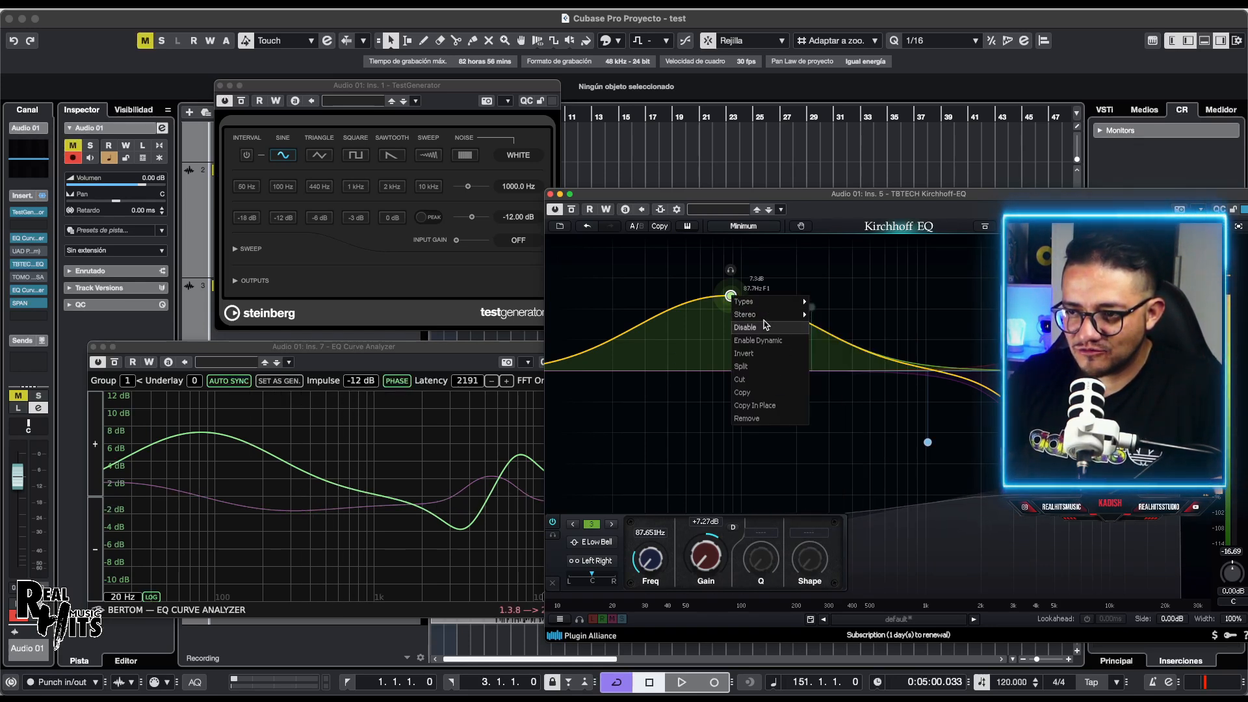
mouse_move(830, 480)
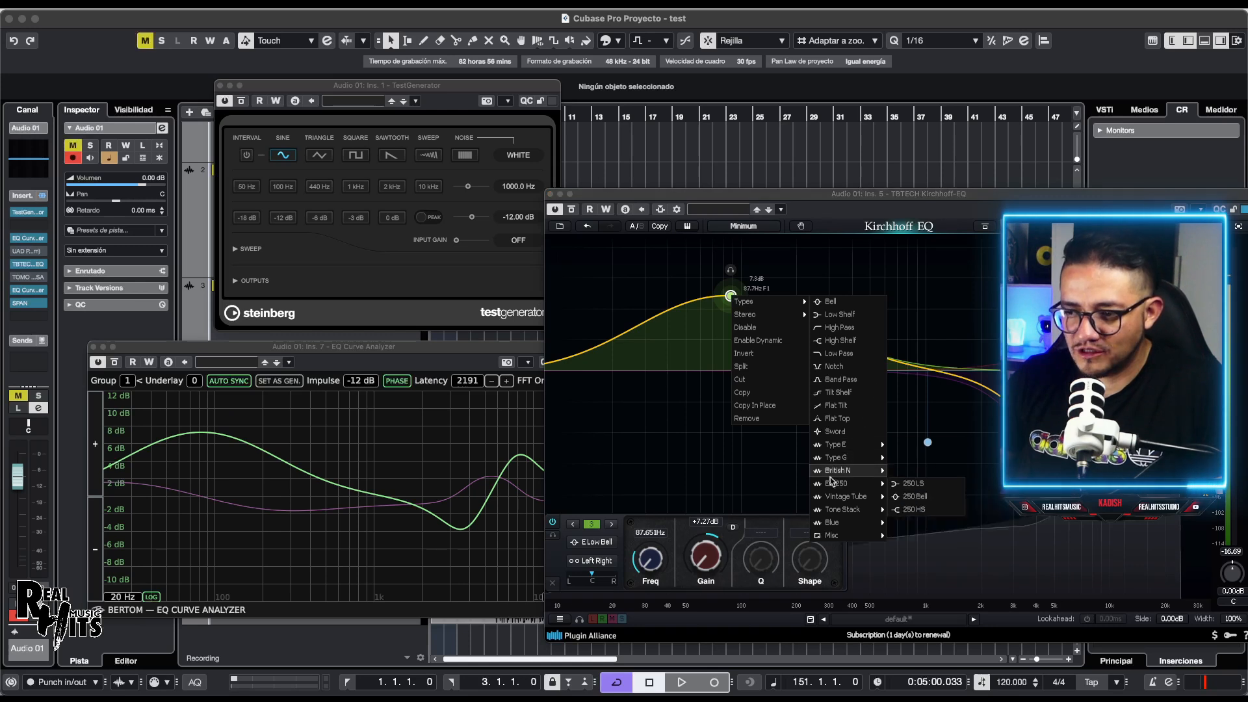
left_click(903, 497)
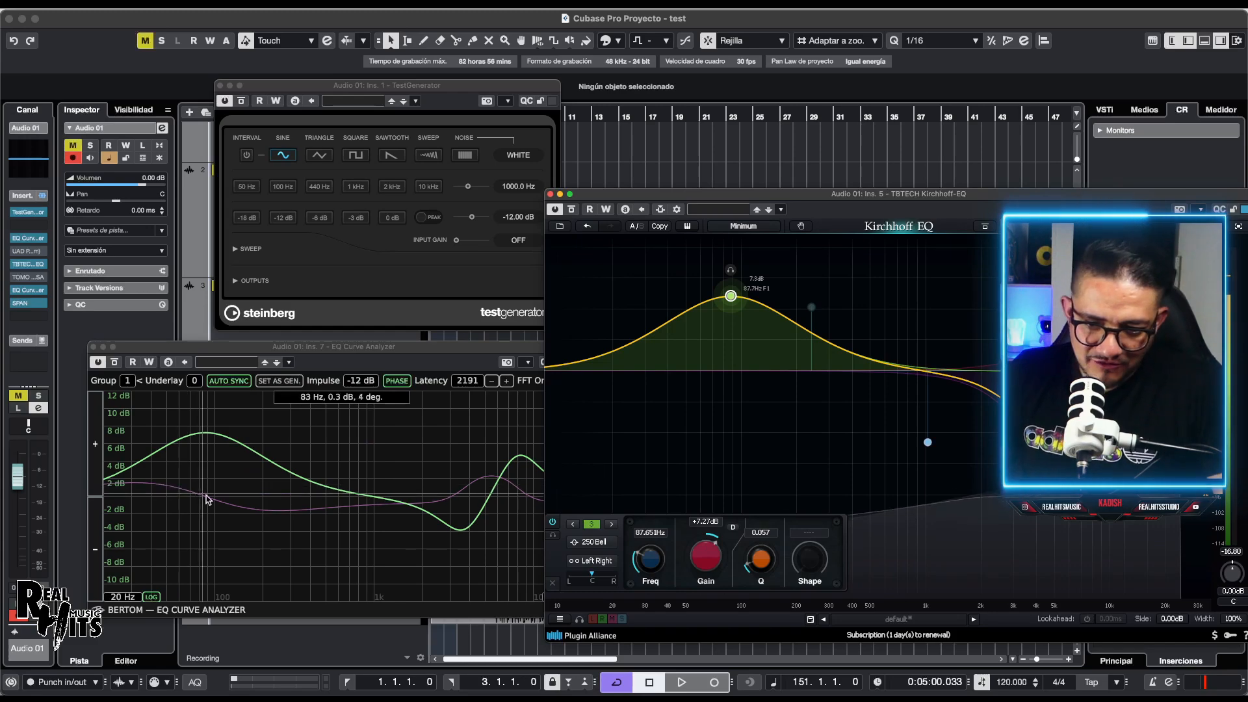
Step: Move the Kirchhoff window aside and bypass the EQ Curve Analyzer insert
left_click_drag(742, 196, 490, 199)
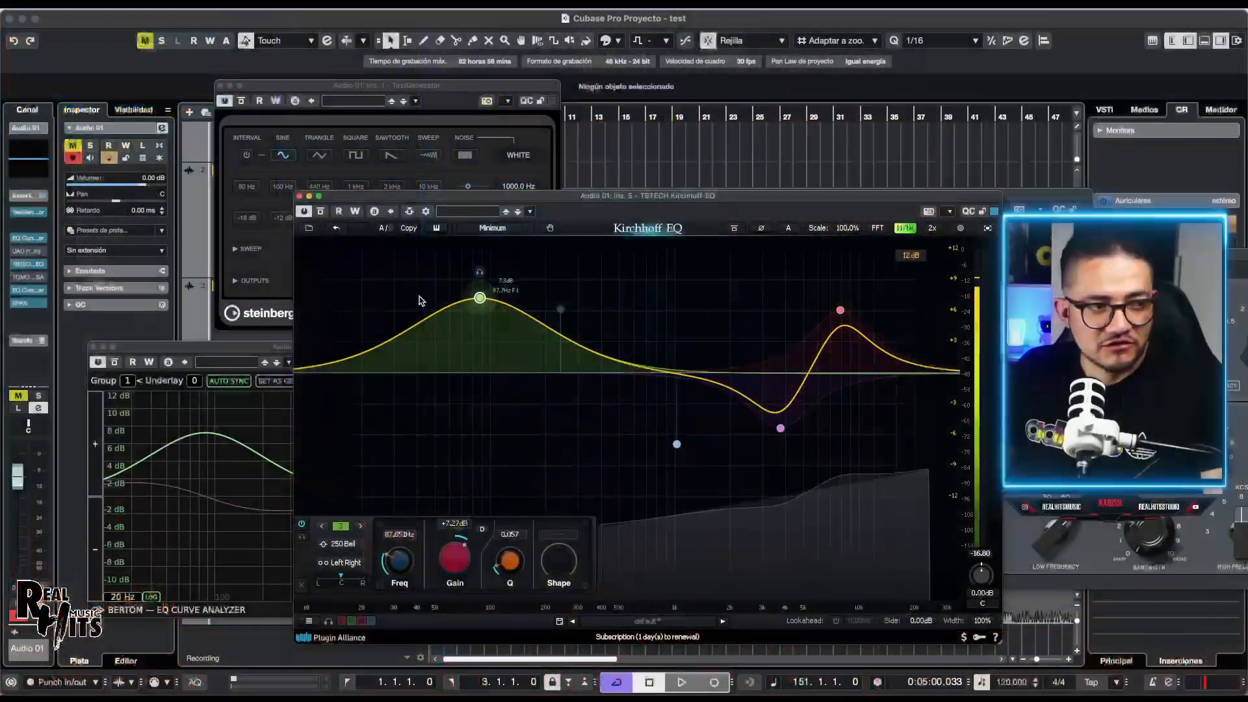
left_click_drag(216, 349, 228, 340)
left_click(15, 291)
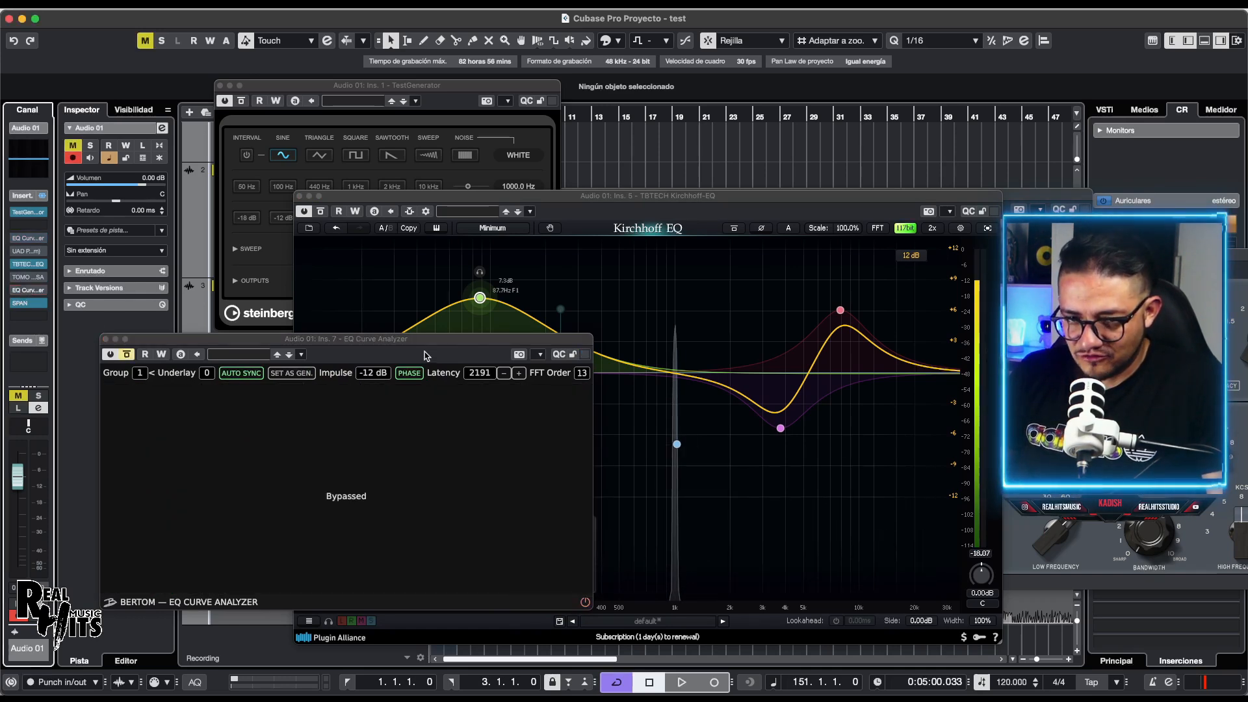
Step: Sweep the Kirchhoff 250 Bell to 1042.6 Hz at +9.37 dB with Q 40, then bypass it to compare
left_click_drag(714, 206, 530, 139)
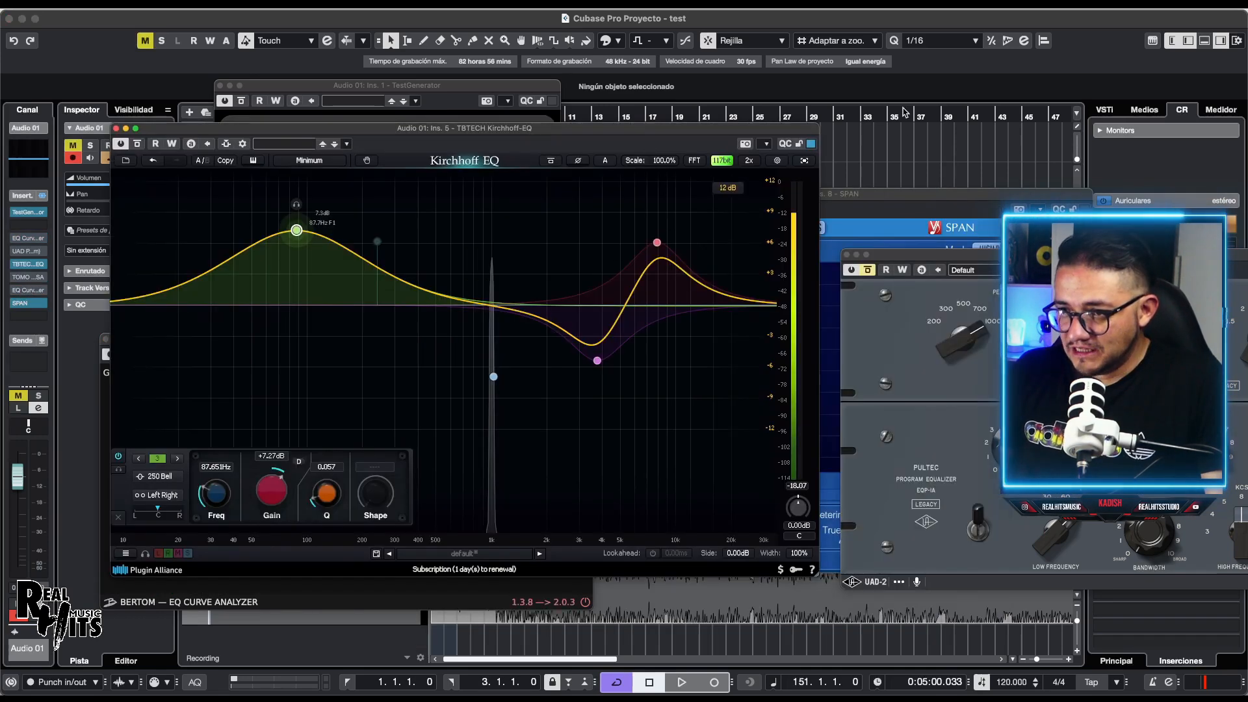
left_click(909, 206)
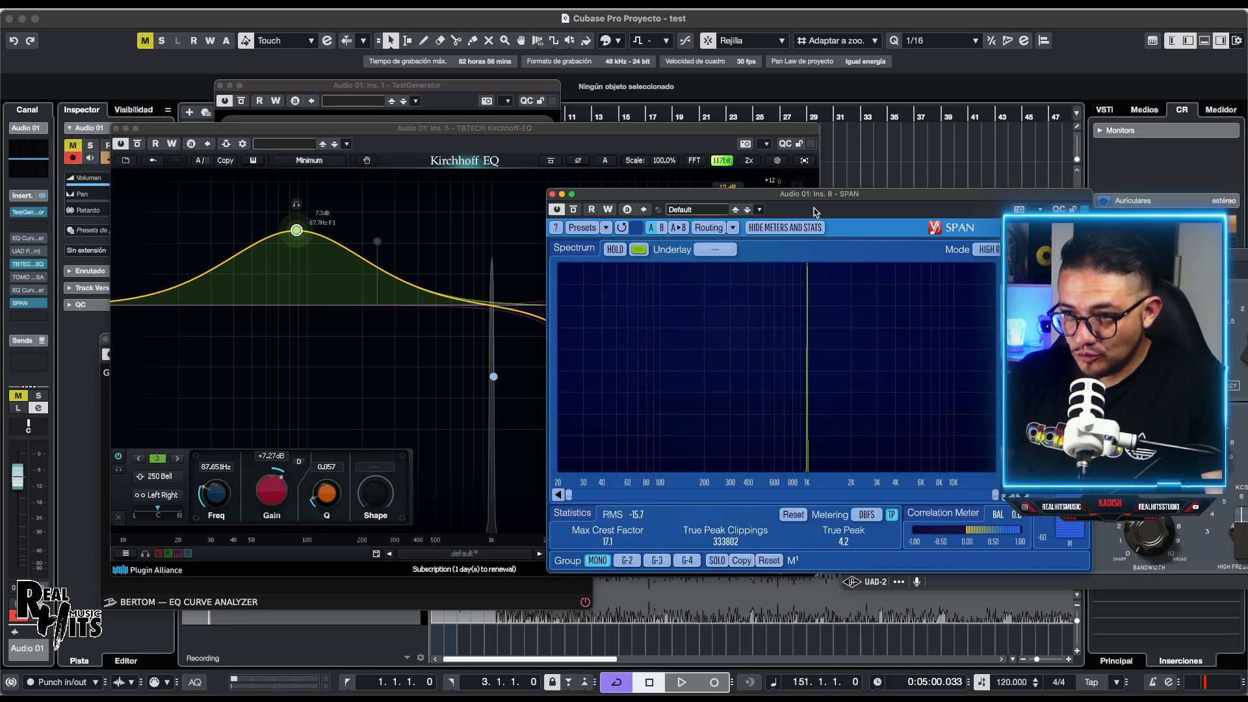
left_click_drag(821, 198, 909, 200)
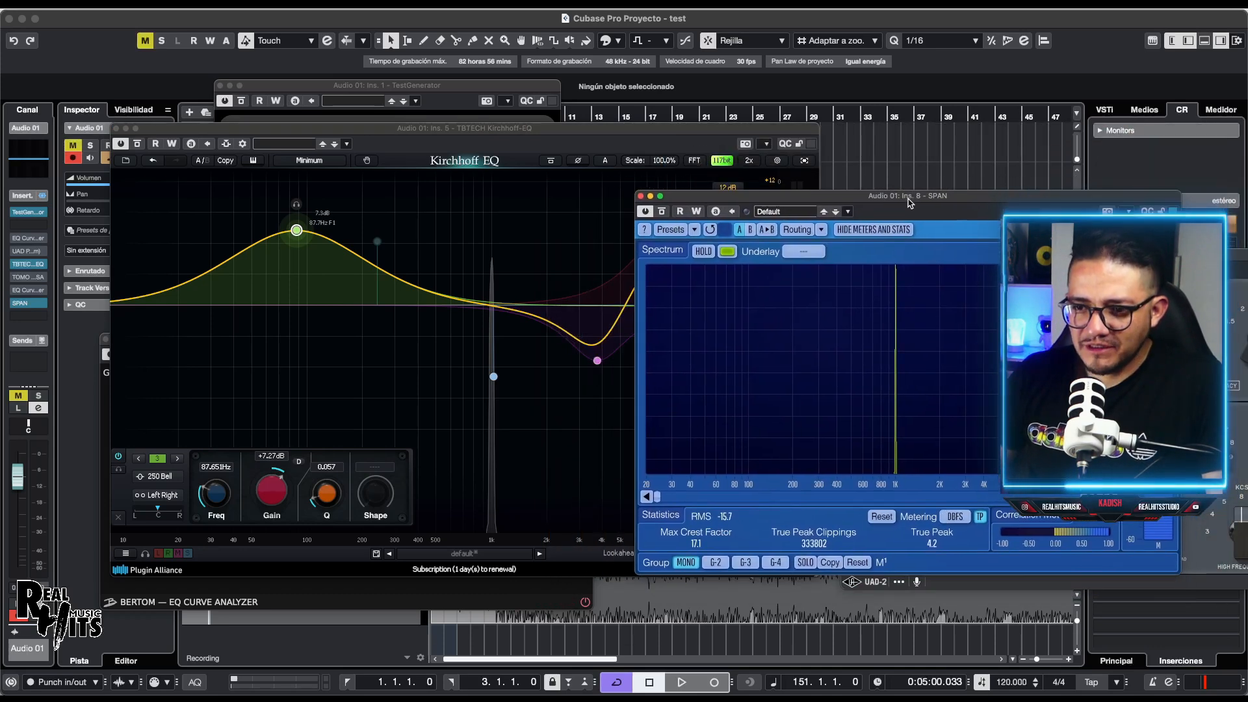
left_click_drag(297, 232, 269, 206)
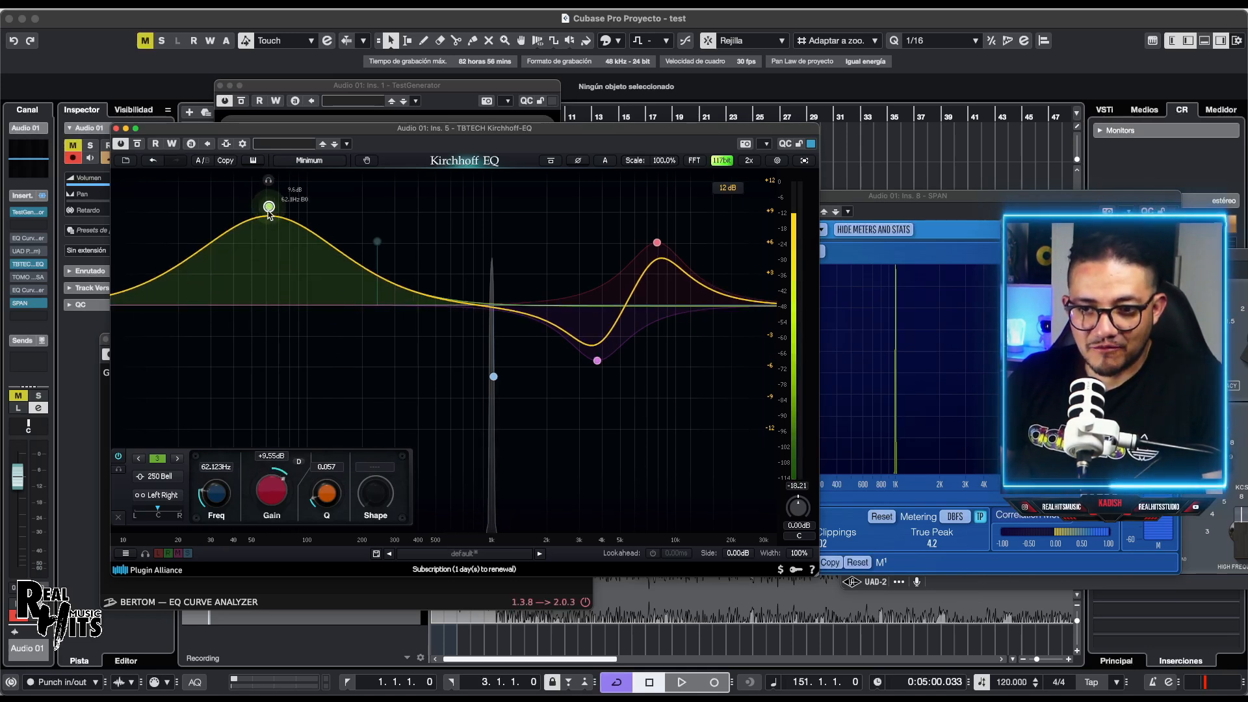
left_click_drag(269, 213, 328, 204)
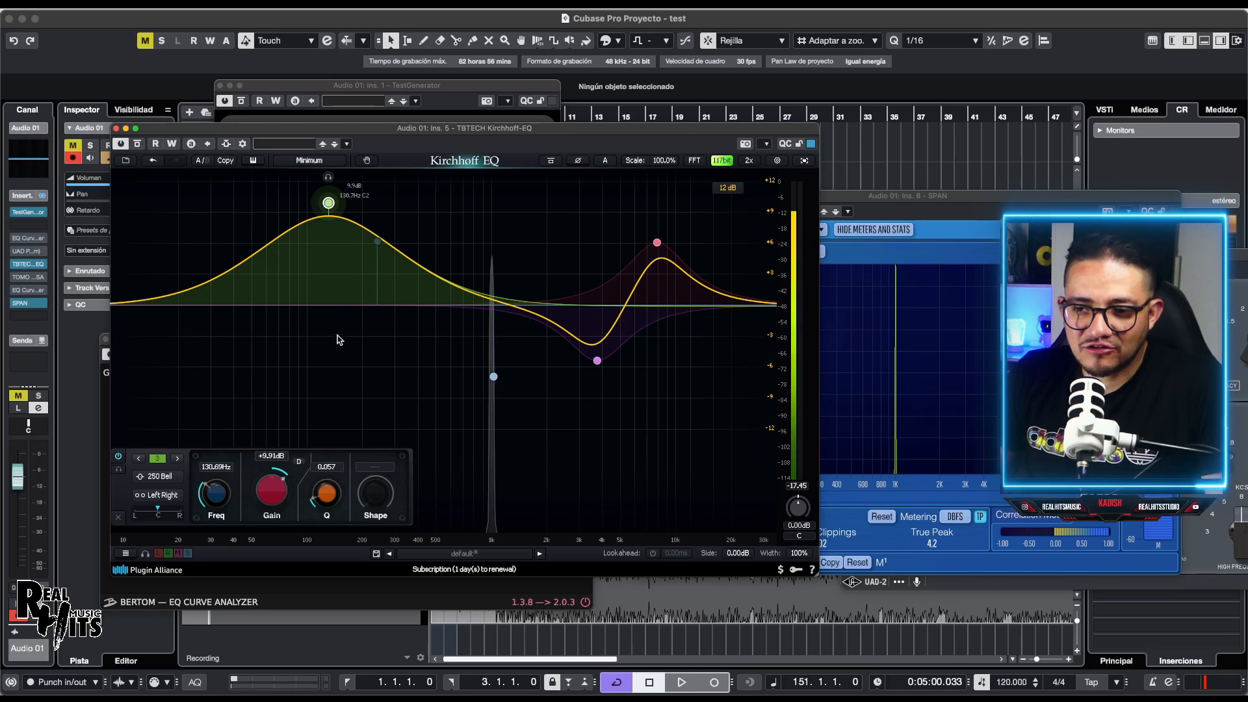
left_click_drag(327, 208, 495, 208)
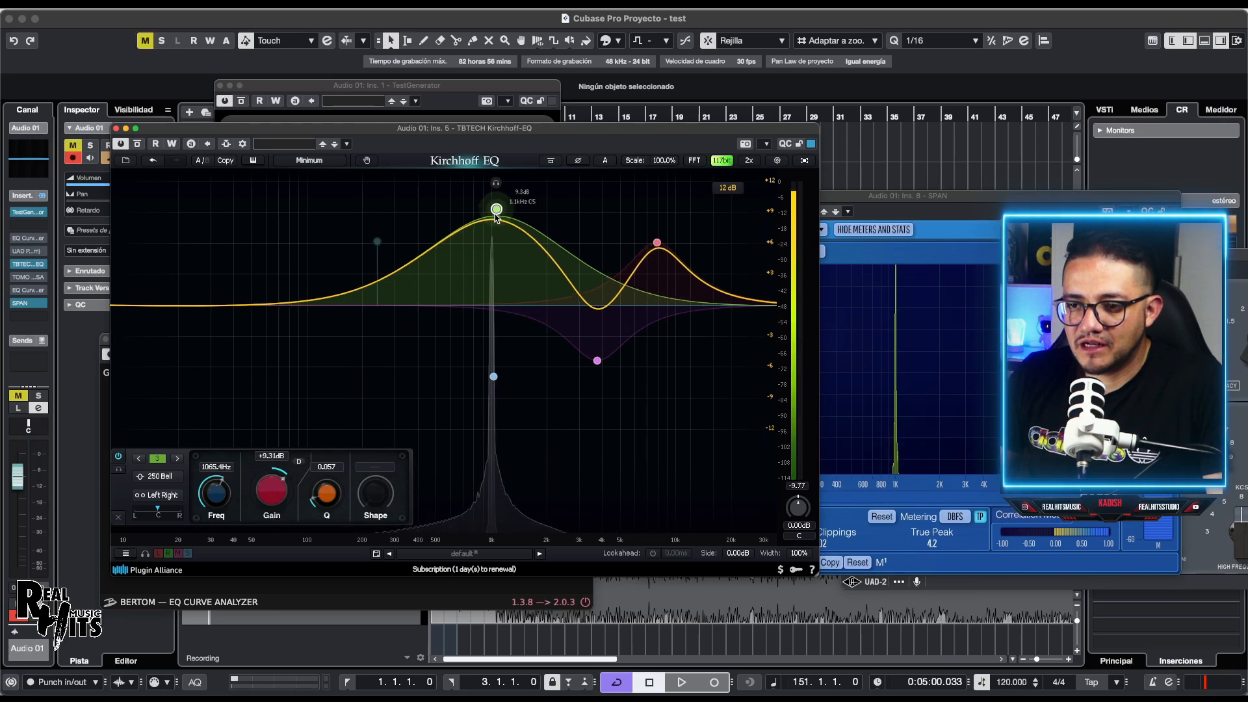
left_click_drag(347, 498, 317, 344)
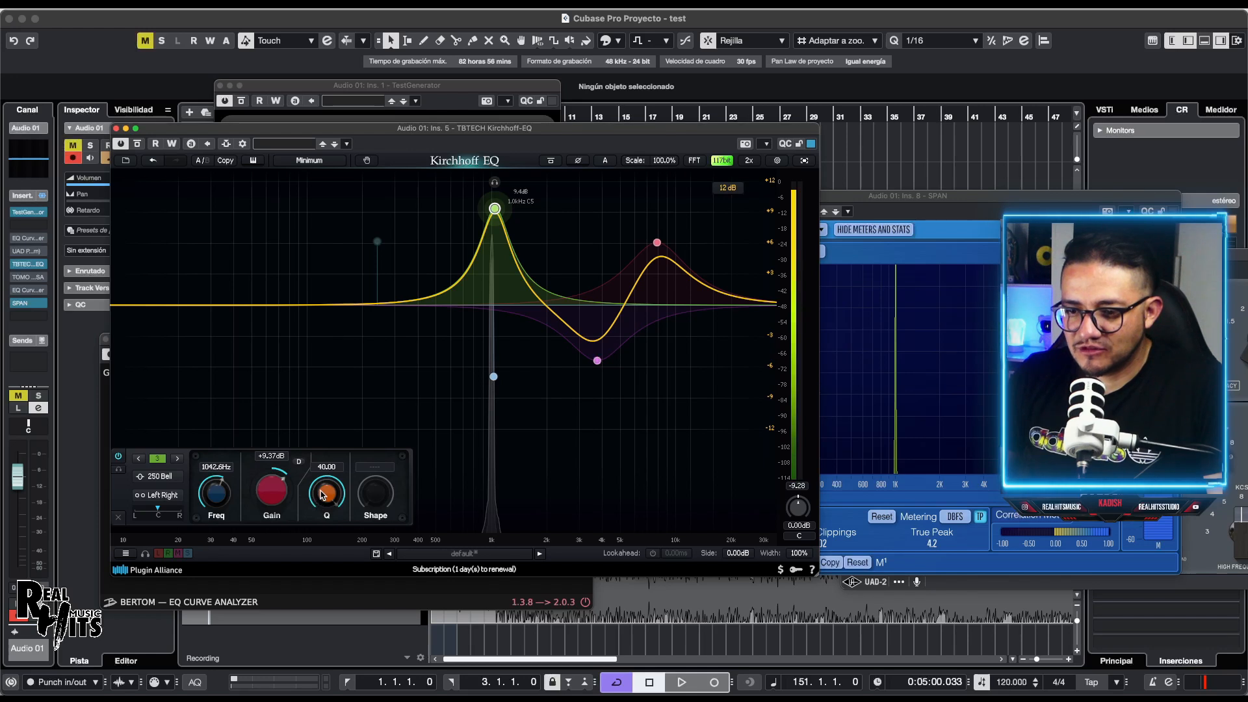
left_click(137, 145)
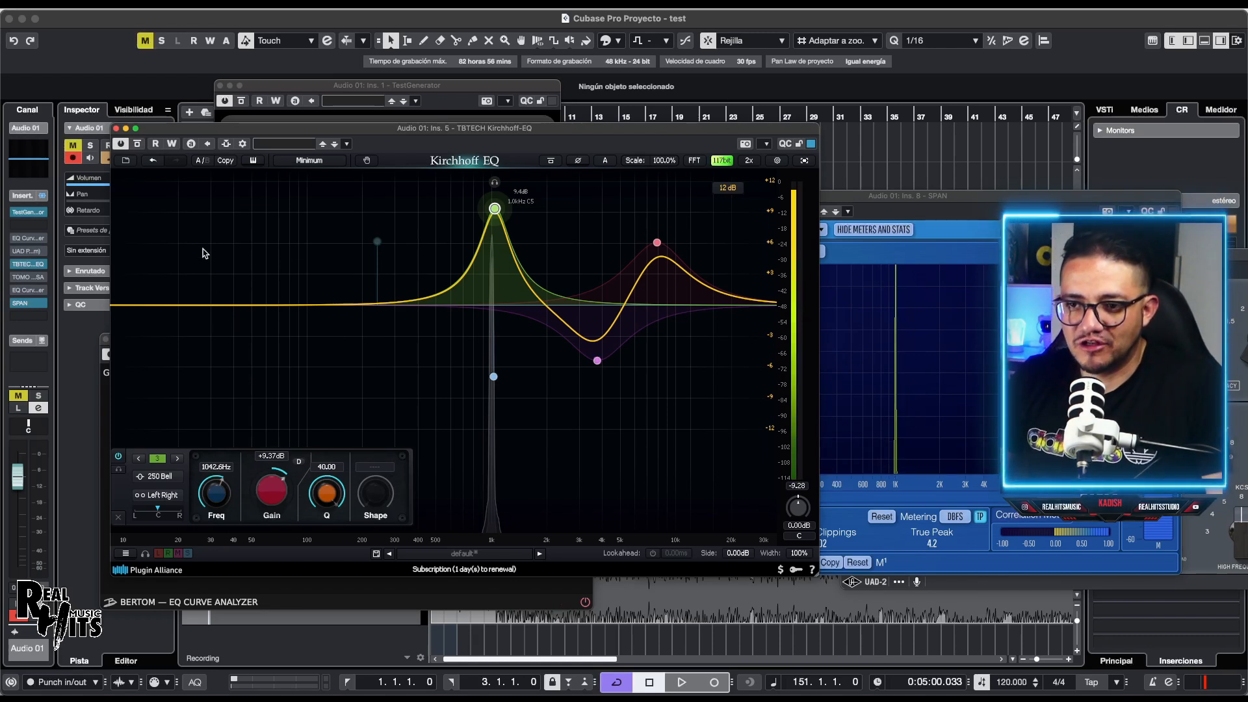
Step: Close the Kirchhoff EQ window, center SPAN, and bypass insert slot 5
left_click(116, 128)
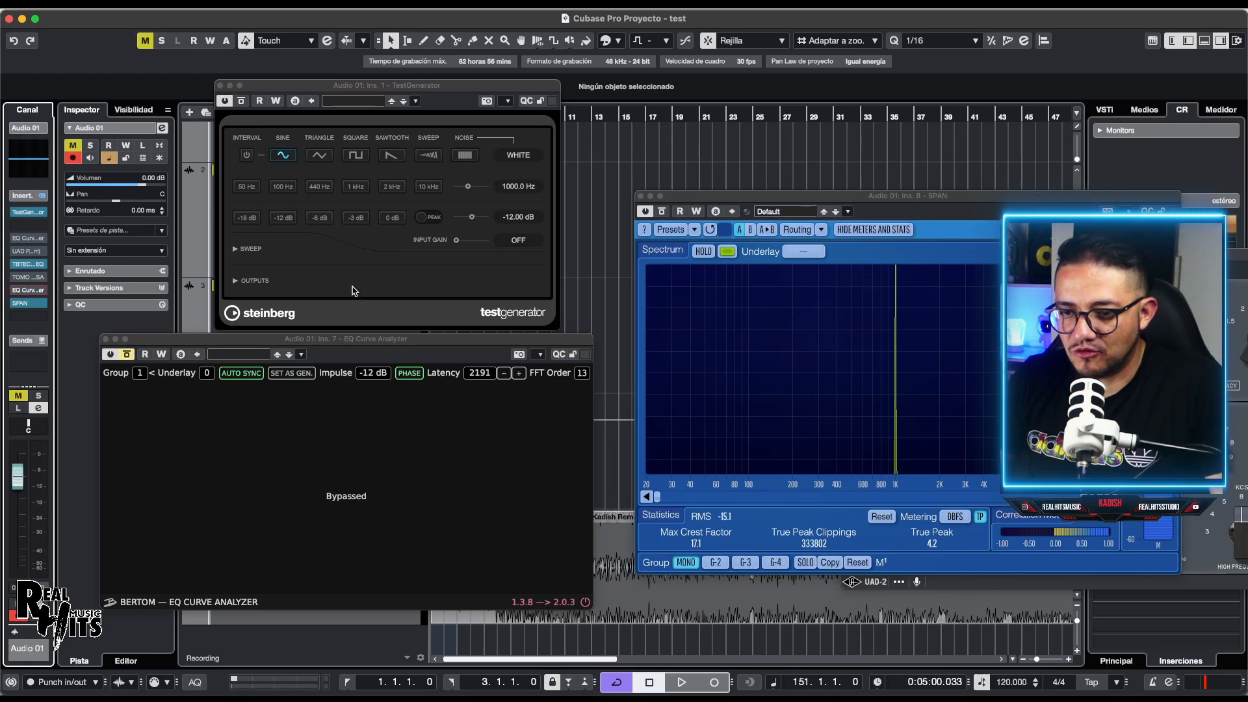
left_click_drag(724, 188, 452, 219)
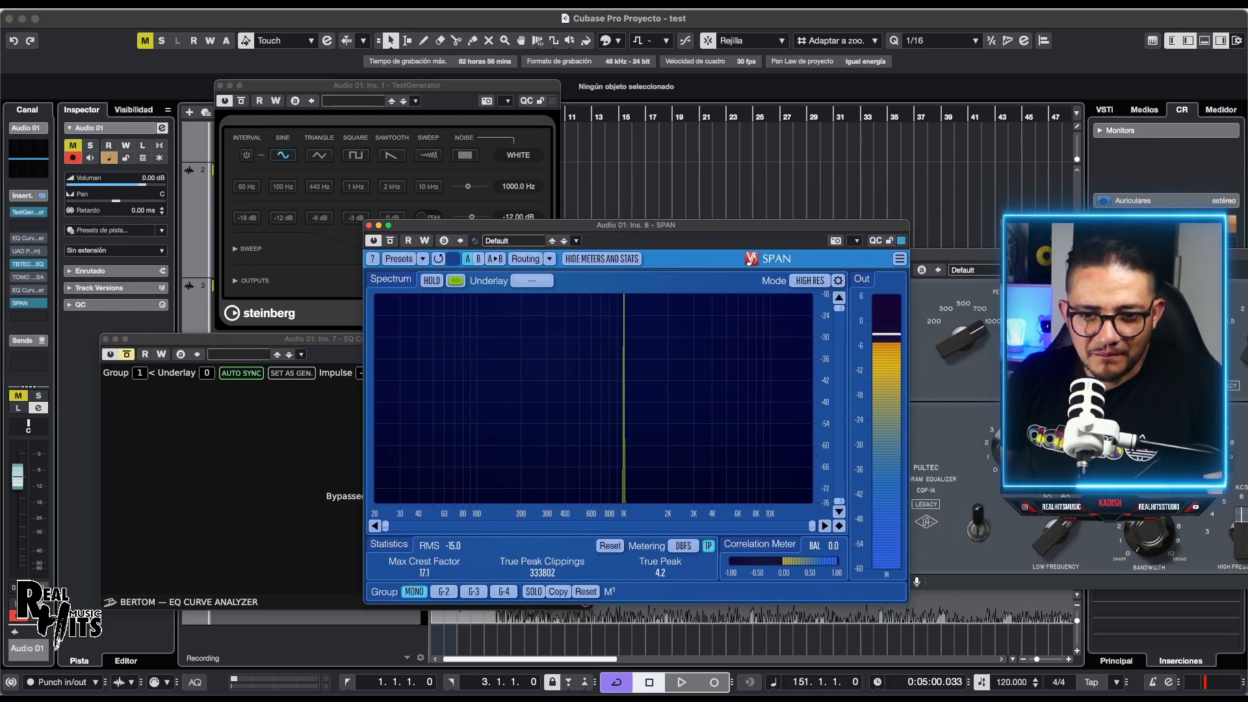
left_click(15, 265)
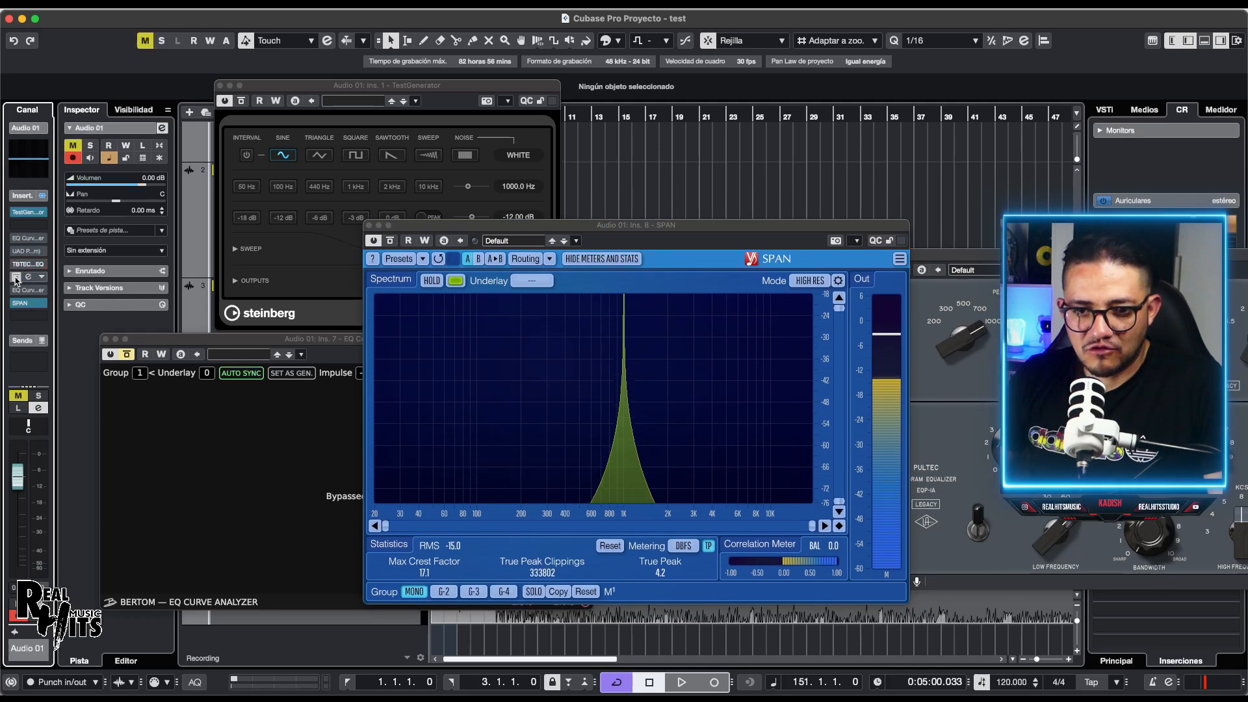